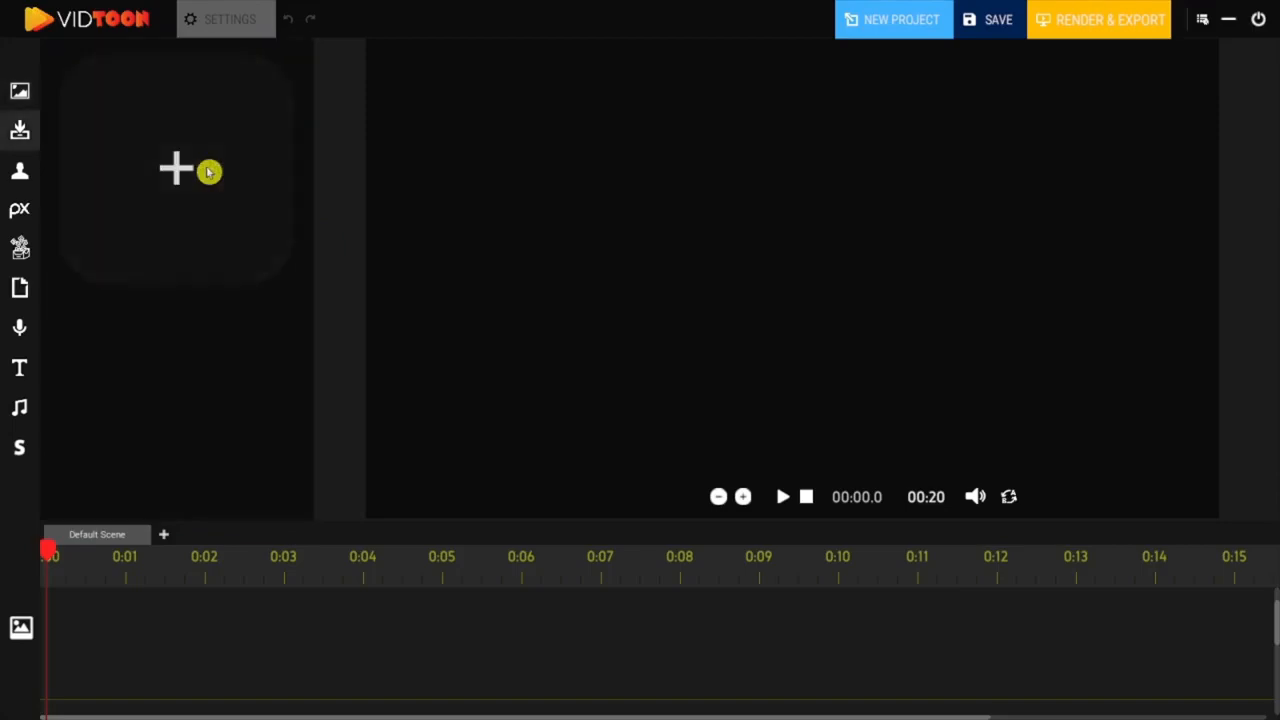
# Step: Import the showroom image with the white car, place it on the canvas and enlarge it to fill the frame
pyautogui.click(190, 204)
pyautogui.scroll(1, 943, 423)
pyautogui.doubleClick(731, 323)
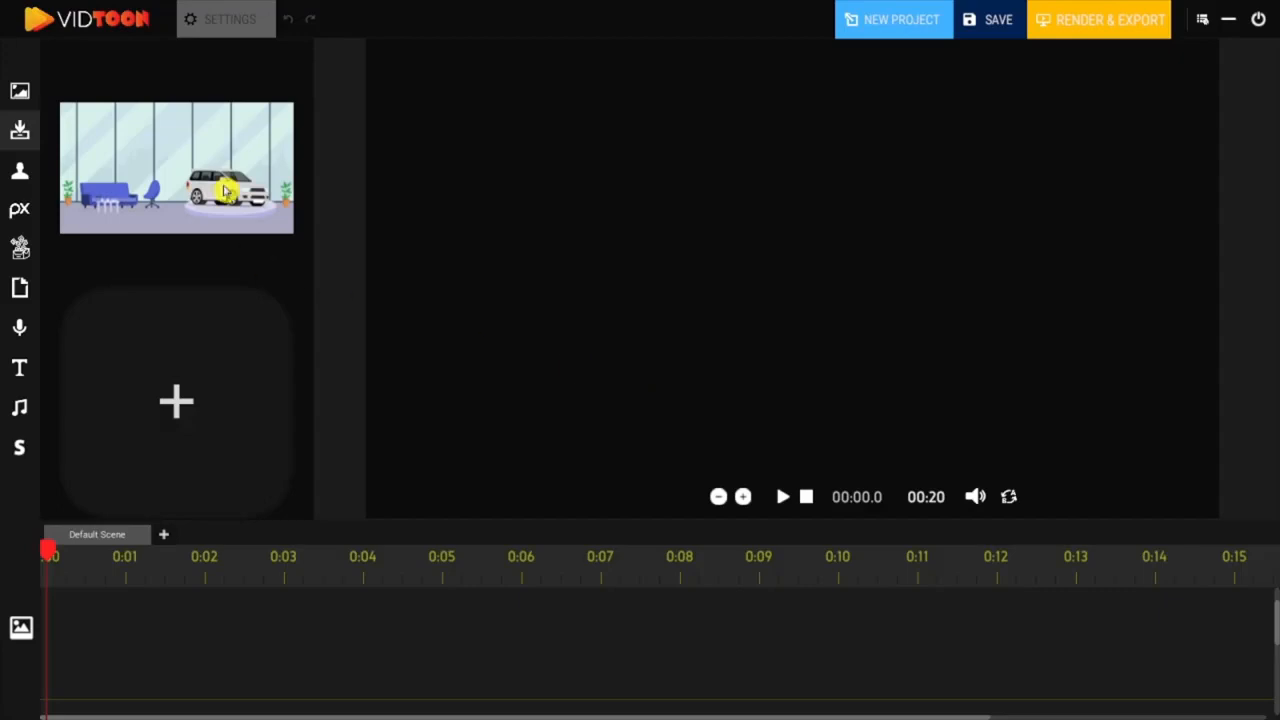
pyautogui.moveTo(226, 190); pyautogui.dragTo(469, 110)
pyautogui.moveTo(570, 148); pyautogui.dragTo(1232, 560)
# Step: Open the showroom clip's settings and extend its duration on the timeline to about 15 seconds
pyautogui.click(108, 612)
pyautogui.click(240, 12)
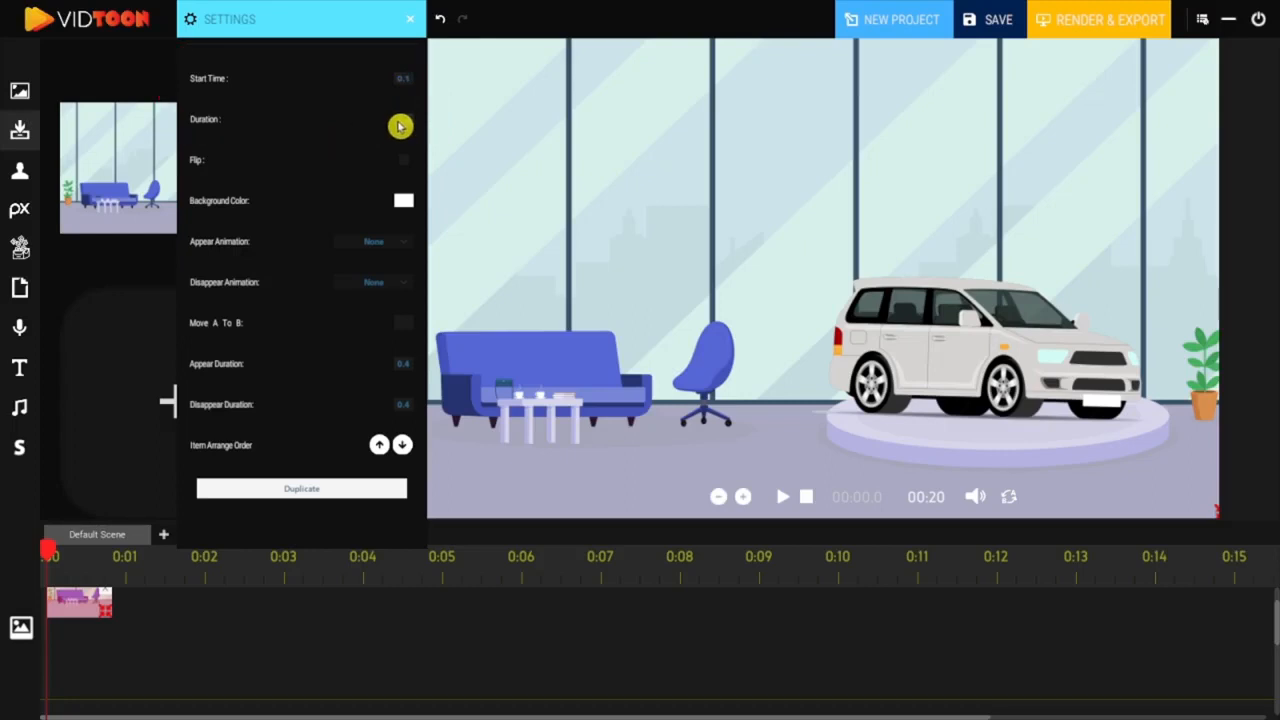
pyautogui.moveTo(101, 622); pyautogui.dragTo(1270, 614)
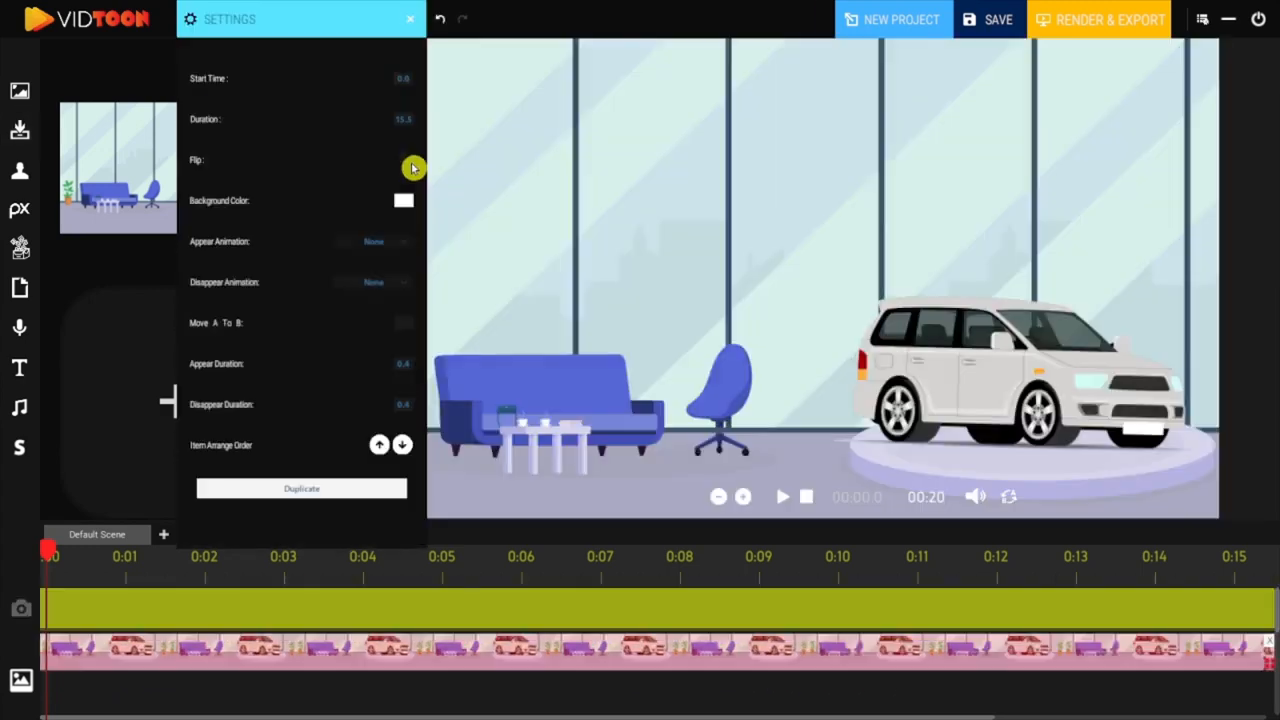
# Step: Try the flip option and a different background color on the showroom clip
pyautogui.click(405, 163)
pyautogui.click(405, 163)
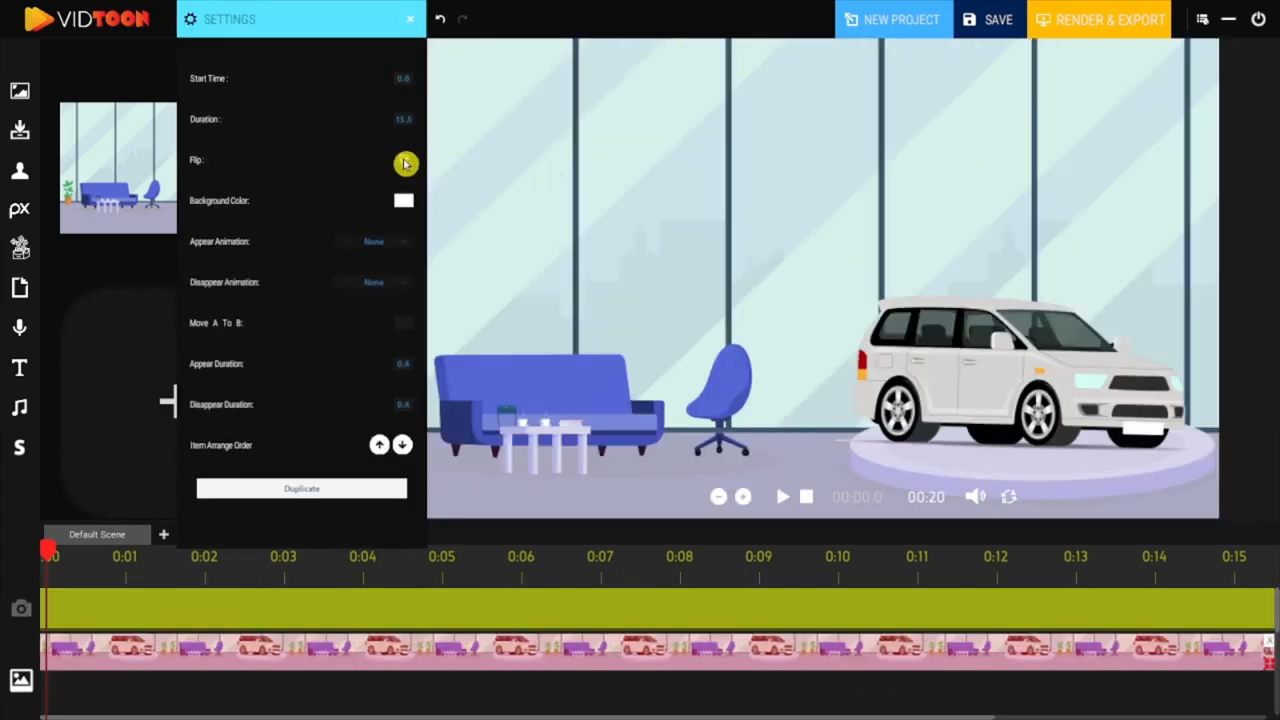
pyautogui.click(404, 204)
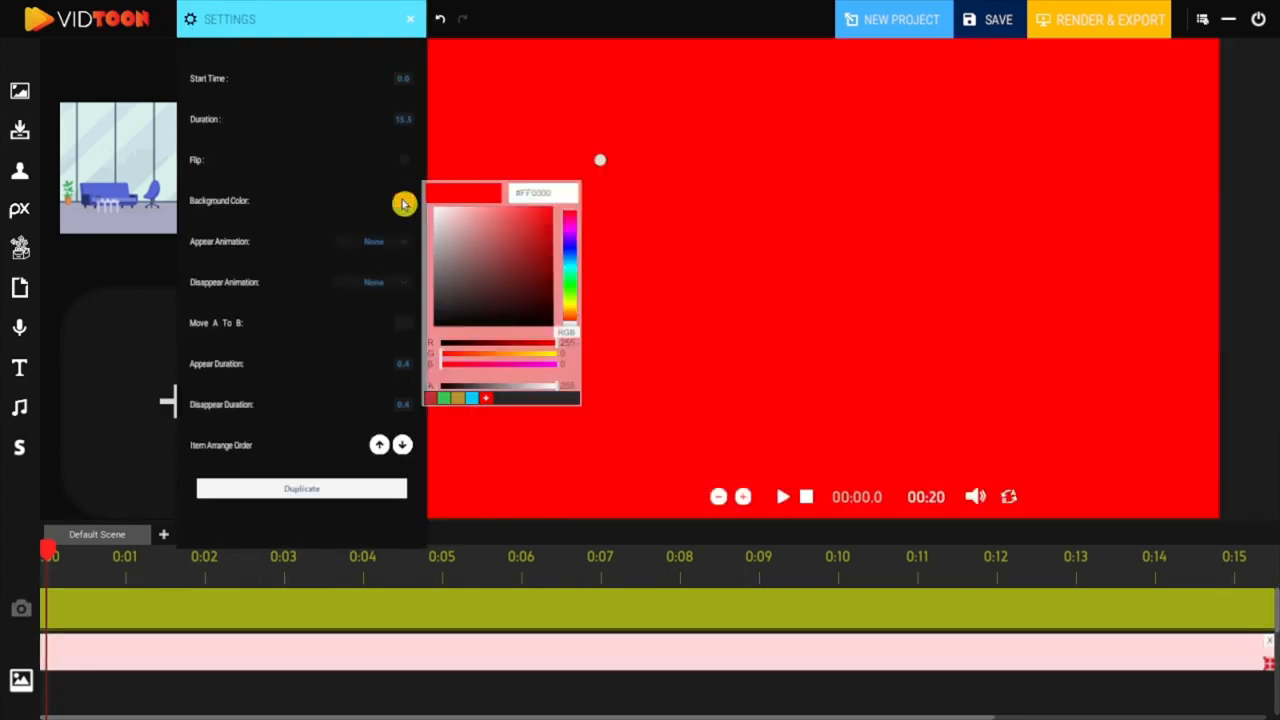
pyautogui.moveTo(474, 234); pyautogui.dragTo(443, 214)
# Step: Set the showroom clip's appear animation to Left and disappear animation to Right, and try the Move A To B option
pyautogui.click(404, 245)
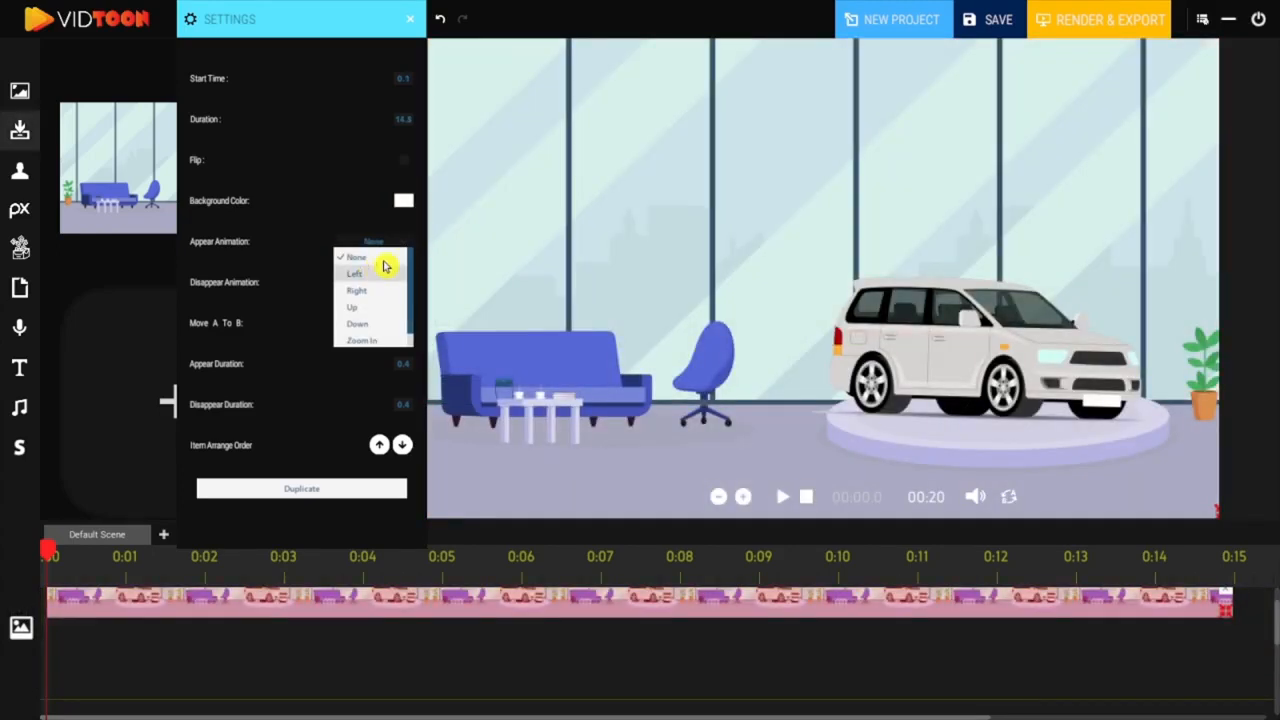
pyautogui.click(372, 274)
pyautogui.click(390, 284)
pyautogui.click(357, 331)
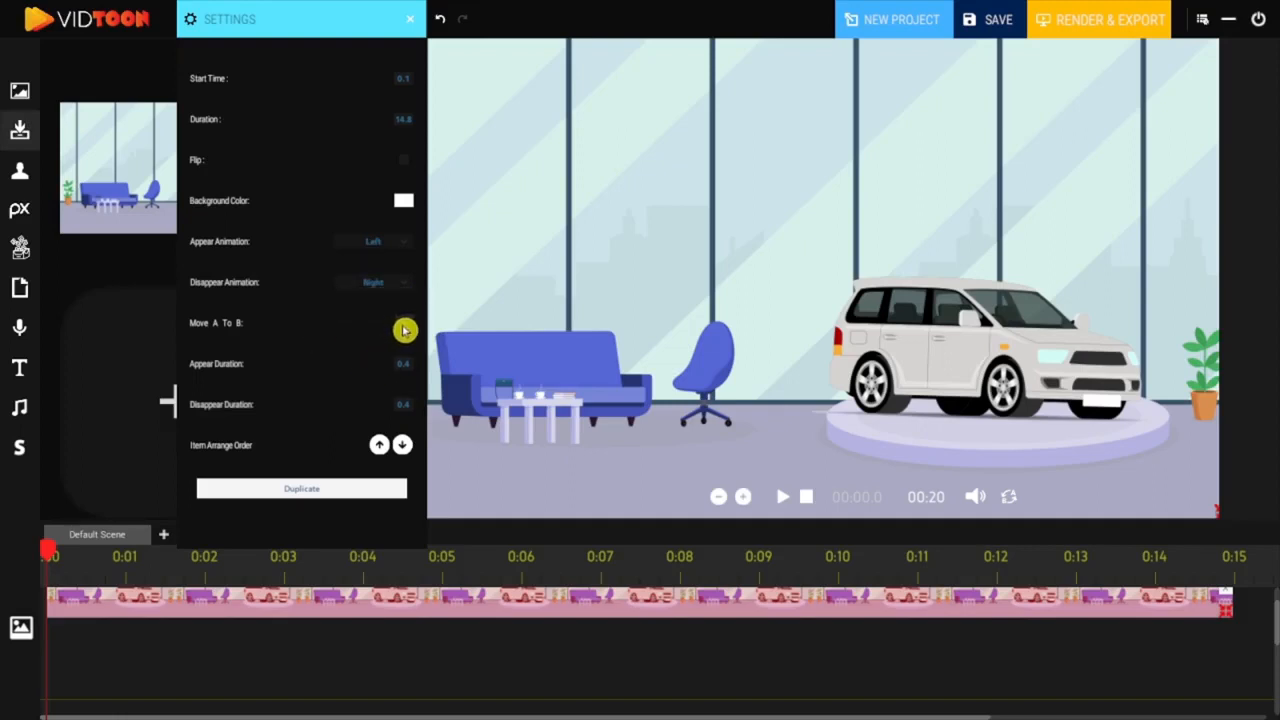
pyautogui.click(404, 328)
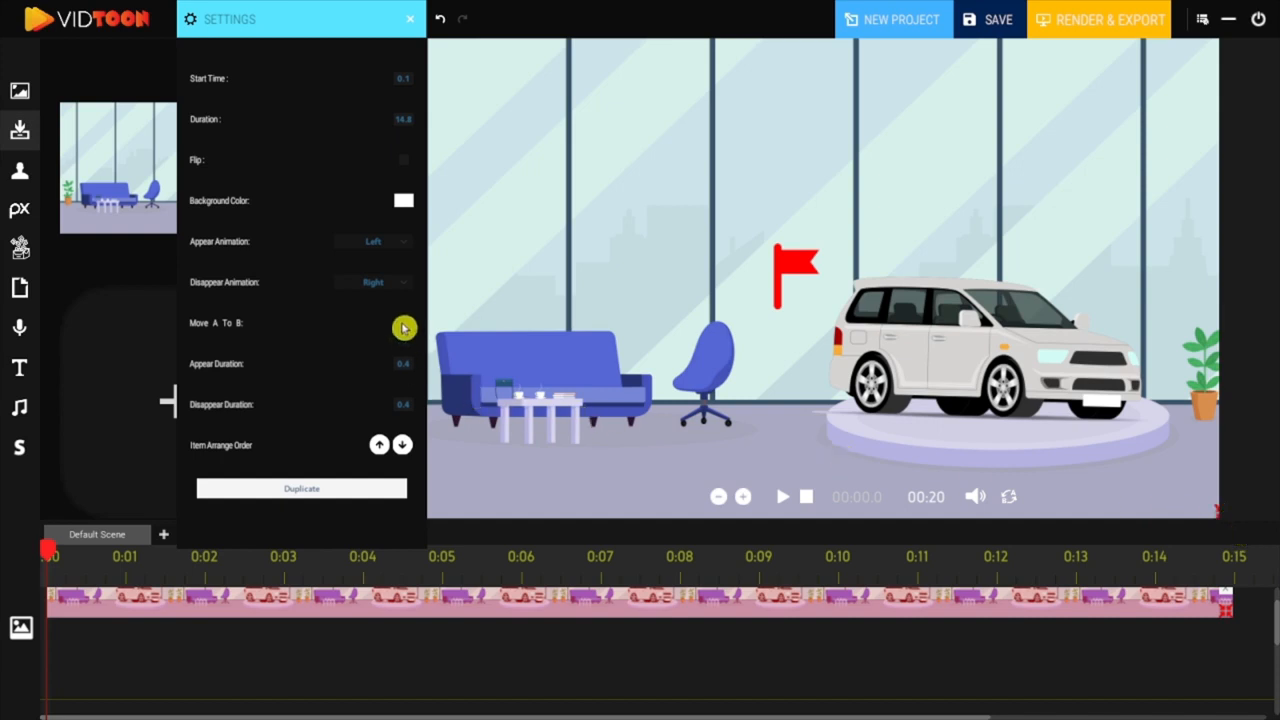
pyautogui.click(404, 328)
# Step: Add the background with the row of colored cars after the showroom clip, enlarge it to fill the canvas and preview playback
pyautogui.moveTo(940, 658); pyautogui.dragTo(488, 657)
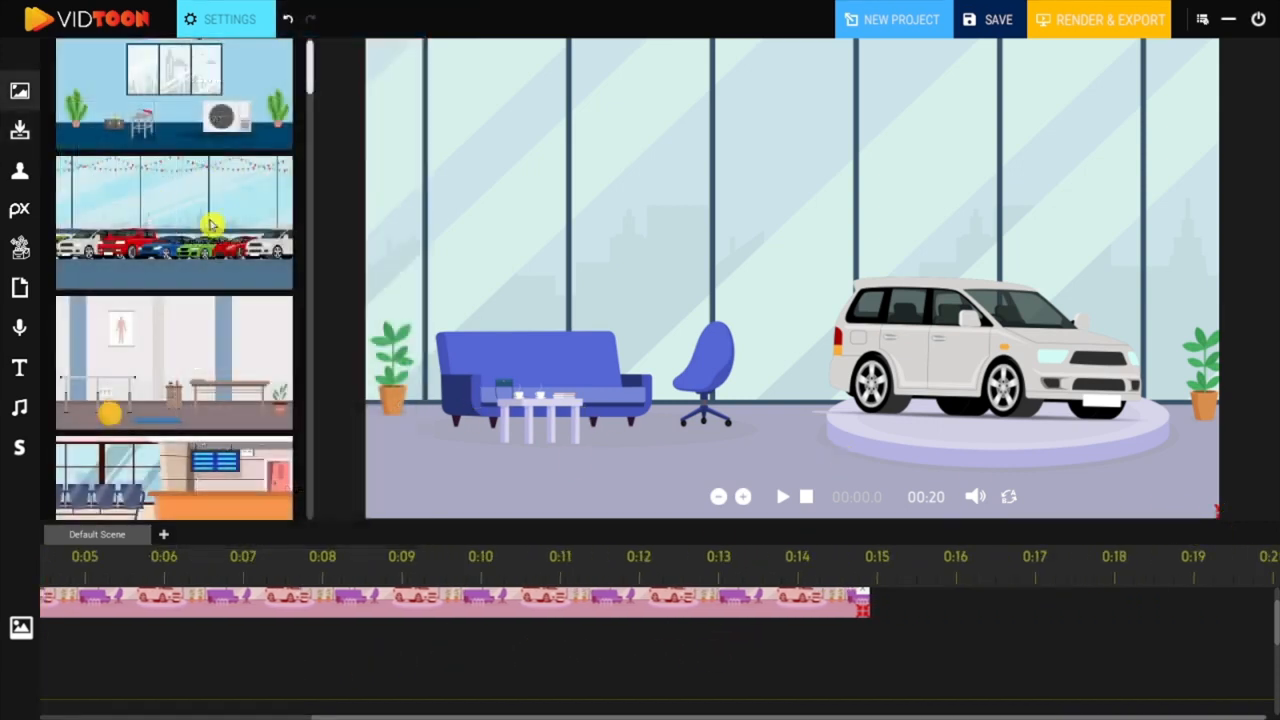
pyautogui.moveTo(211, 226); pyautogui.dragTo(919, 621)
pyautogui.moveTo(919, 621); pyautogui.dragTo(960, 634)
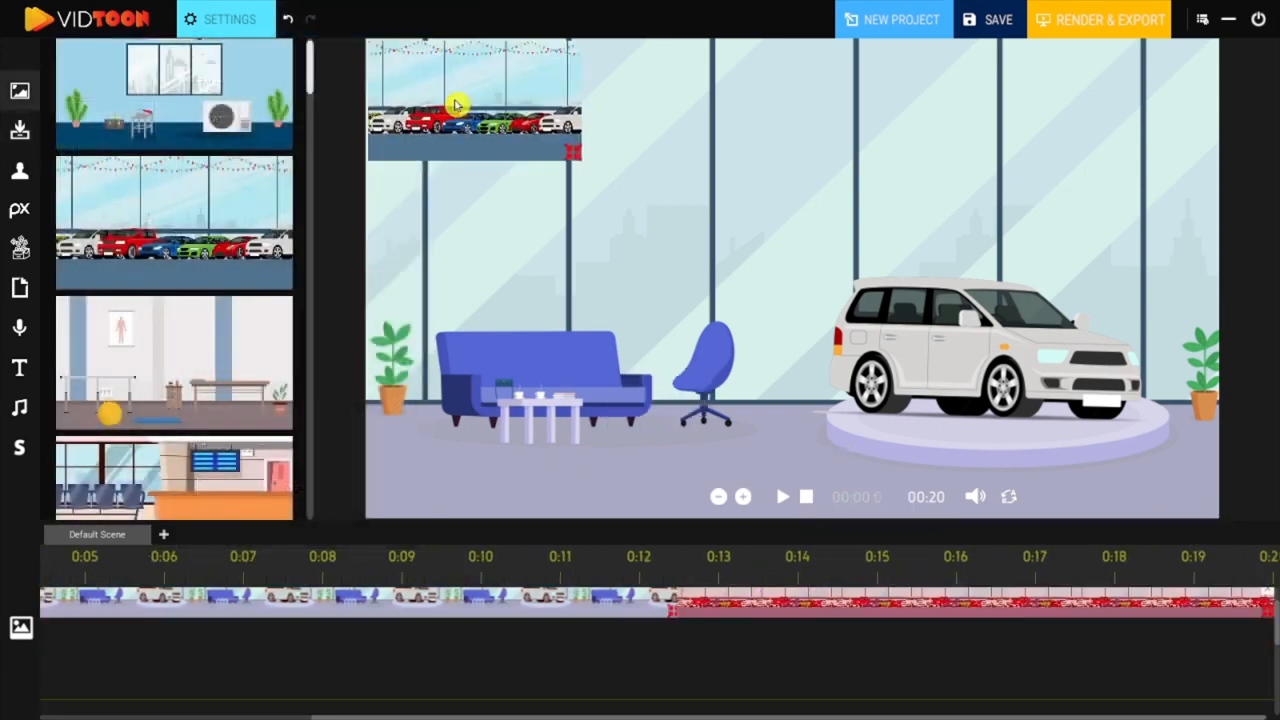
pyautogui.moveTo(455, 105); pyautogui.dragTo(448, 91)
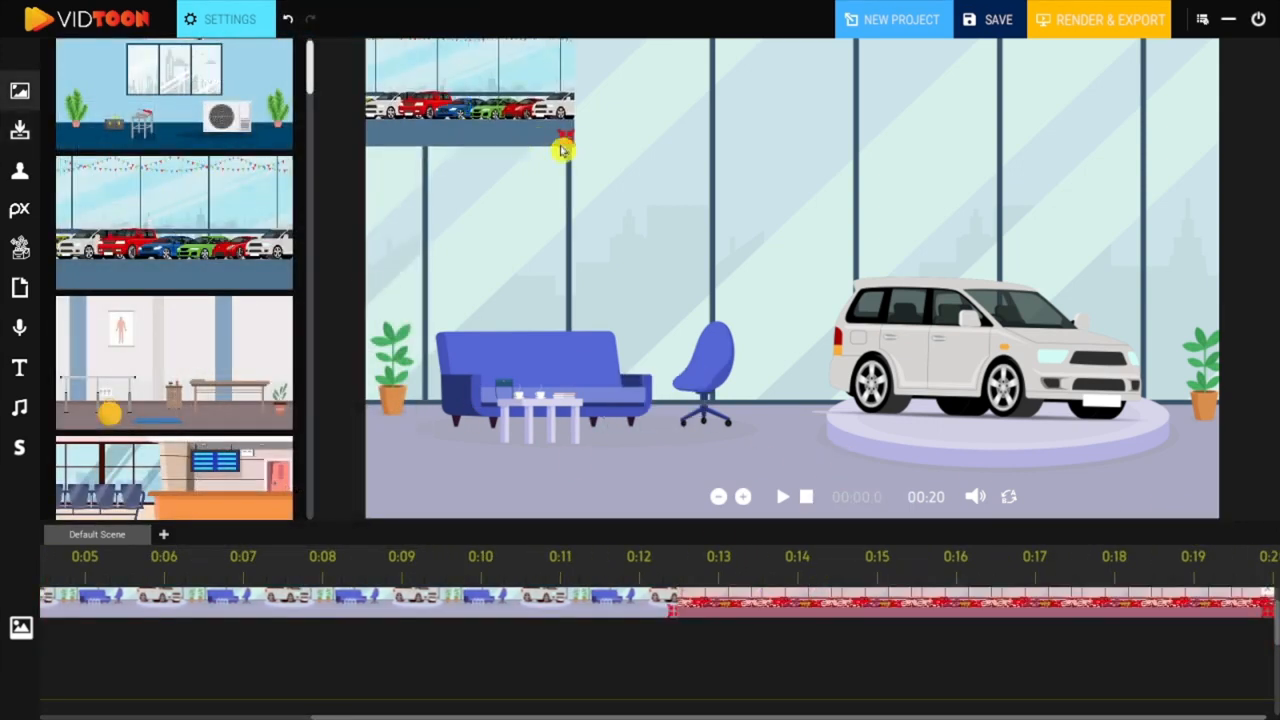
pyautogui.moveTo(756, 267); pyautogui.dragTo(1229, 557)
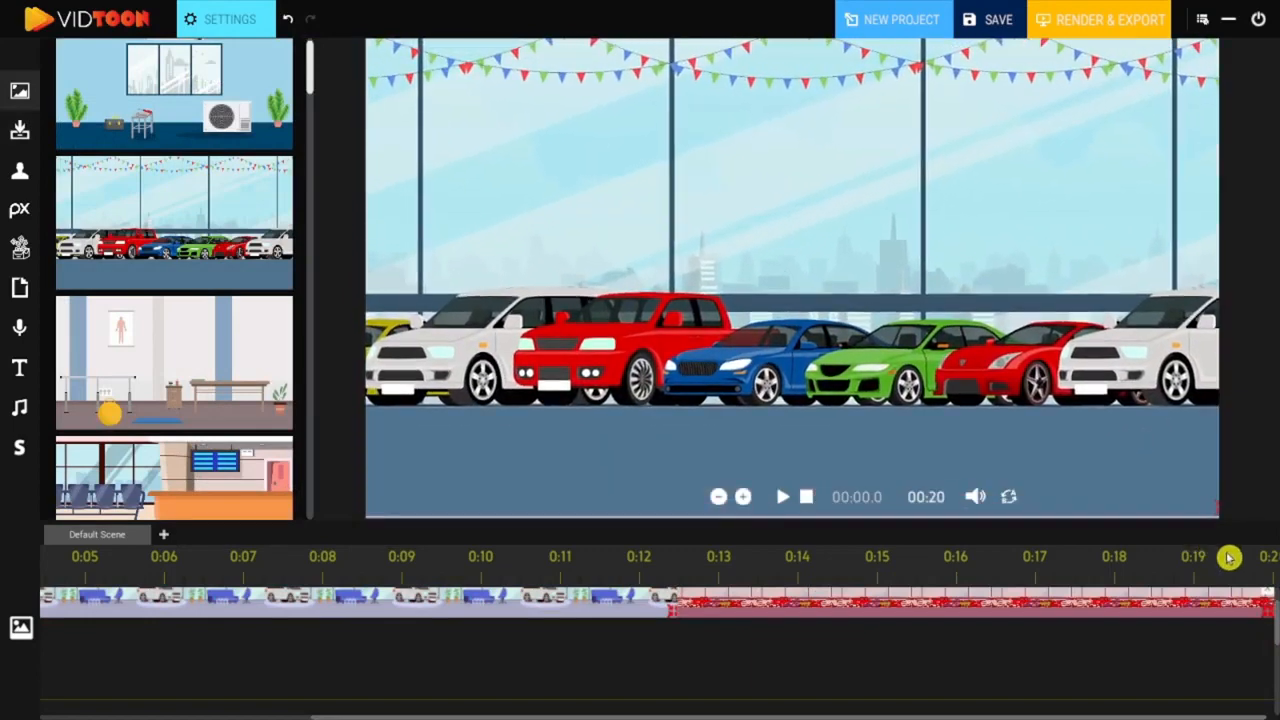
pyautogui.click(788, 497)
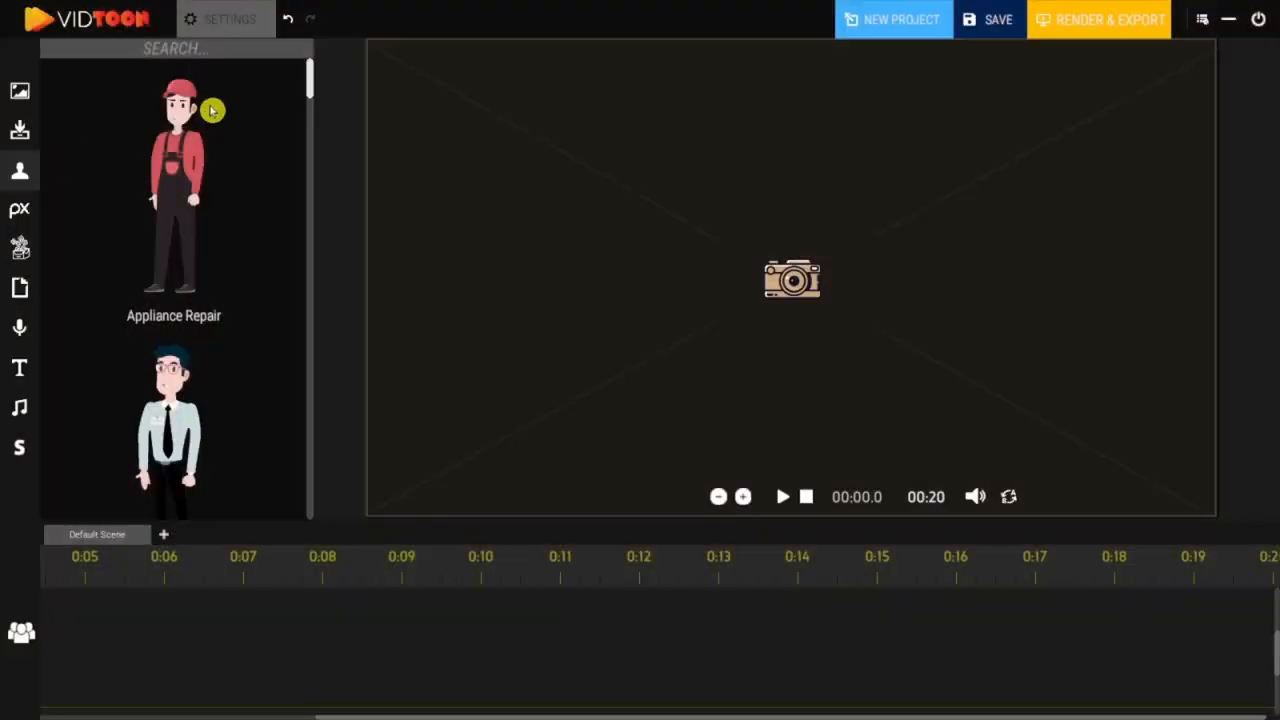
# Step: Search the characters for "car", add the Car Dealer to the scene and enlarge him in front of the blue sofa
pyautogui.moveTo(310, 73); pyautogui.dragTo(314, 157)
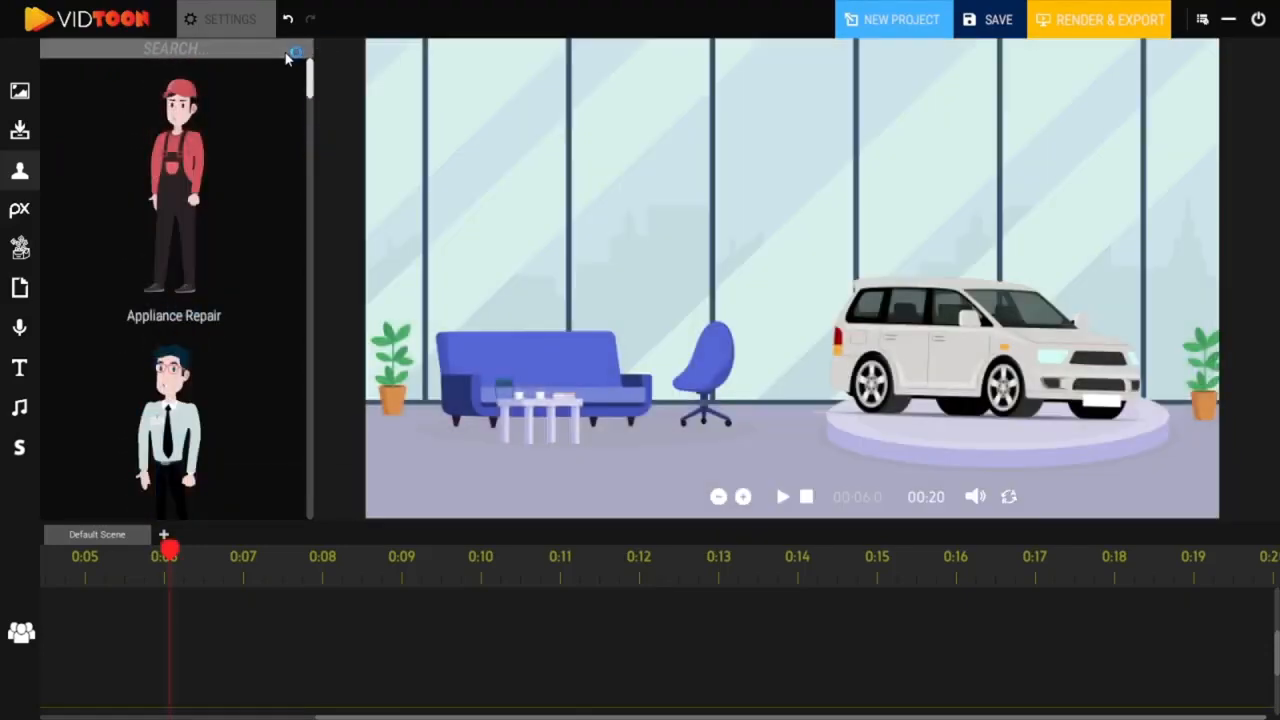
pyautogui.click(286, 48)
pyautogui.write('car')
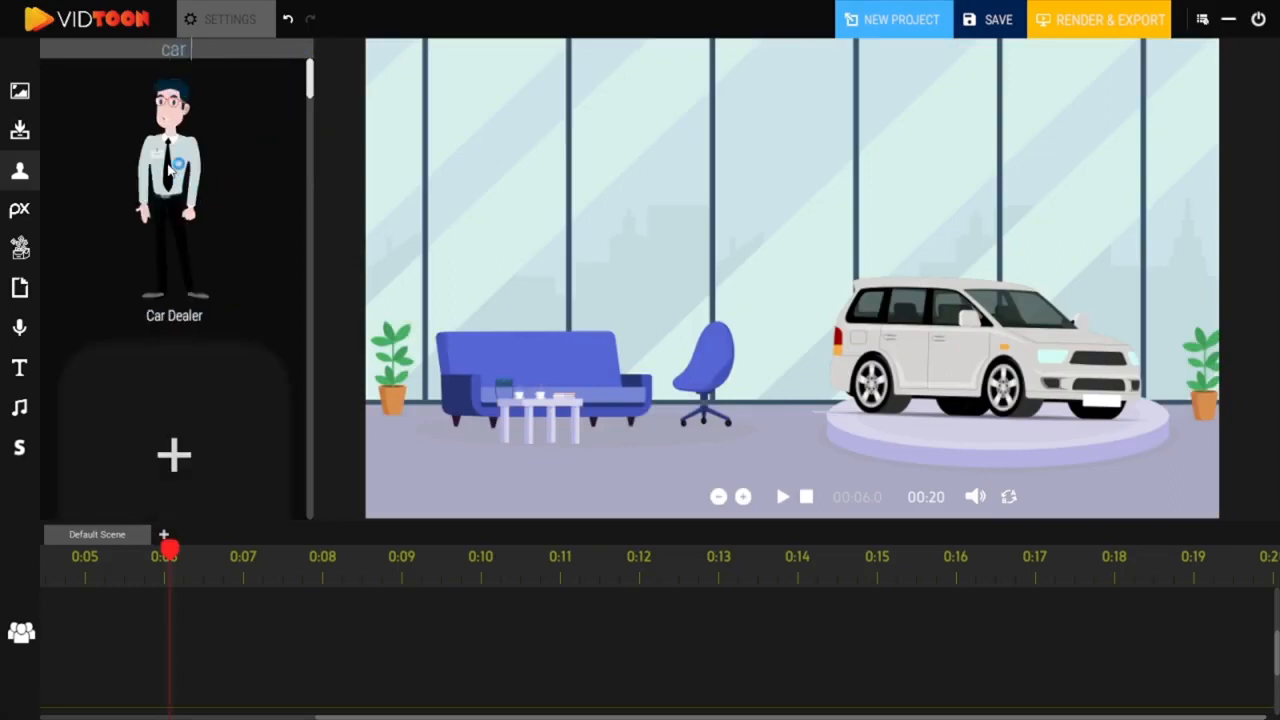
pyautogui.moveTo(170, 170); pyautogui.dragTo(310, 145)
pyautogui.moveTo(829, 222); pyautogui.dragTo(831, 230)
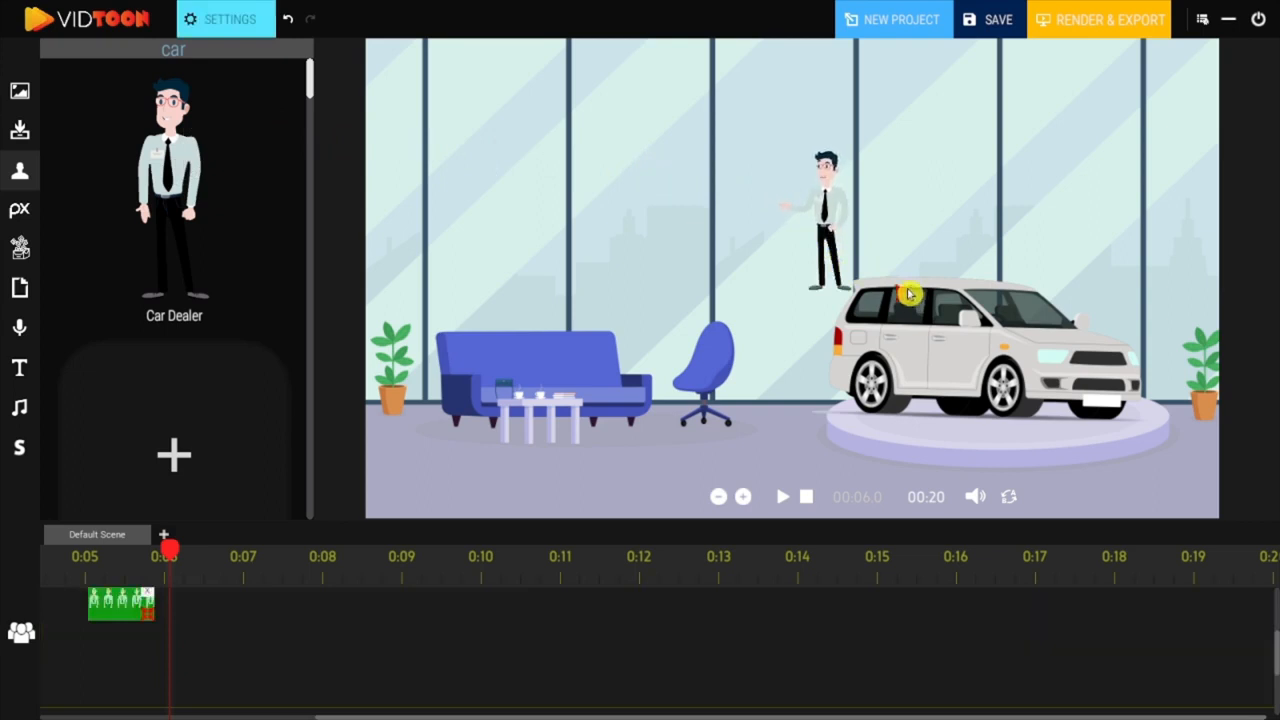
pyautogui.moveTo(908, 291); pyautogui.dragTo(1268, 583)
pyautogui.moveTo(1020, 380); pyautogui.dragTo(486, 294)
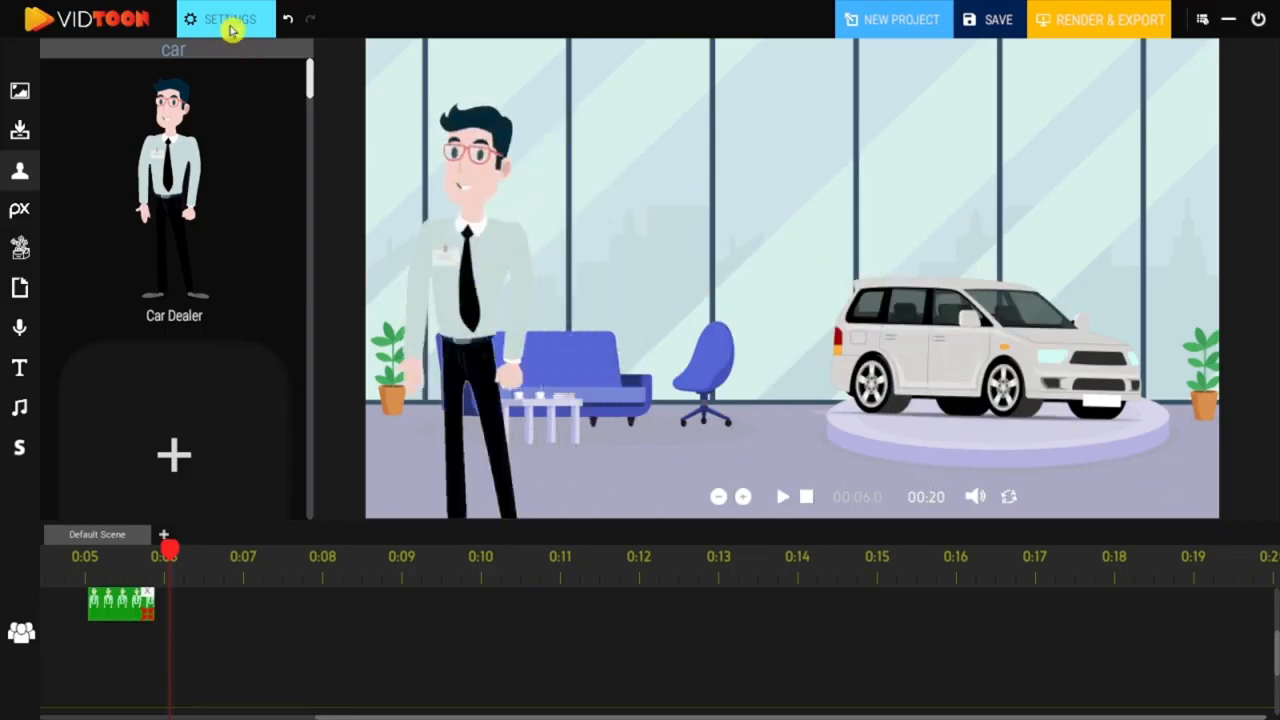
# Step: Change the car dealer's animation to the Speaking variant of the curly-haired, bearded character
pyautogui.click(230, 27)
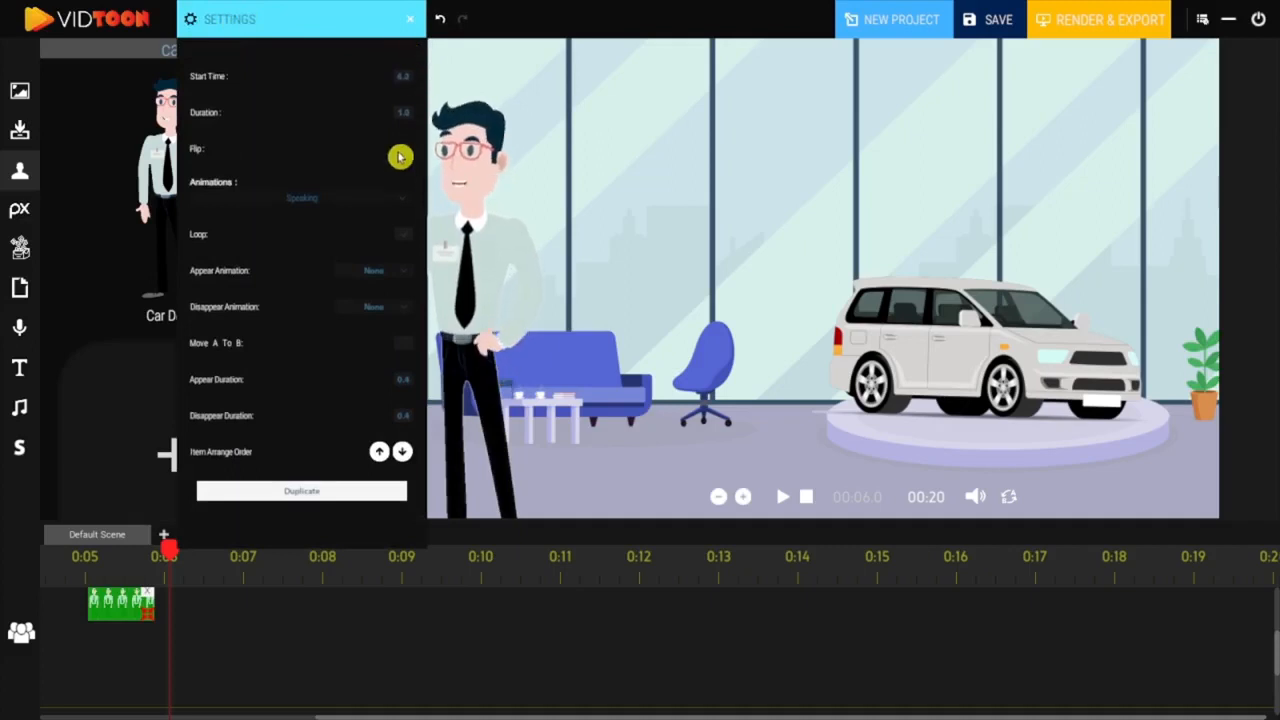
pyautogui.click(403, 200)
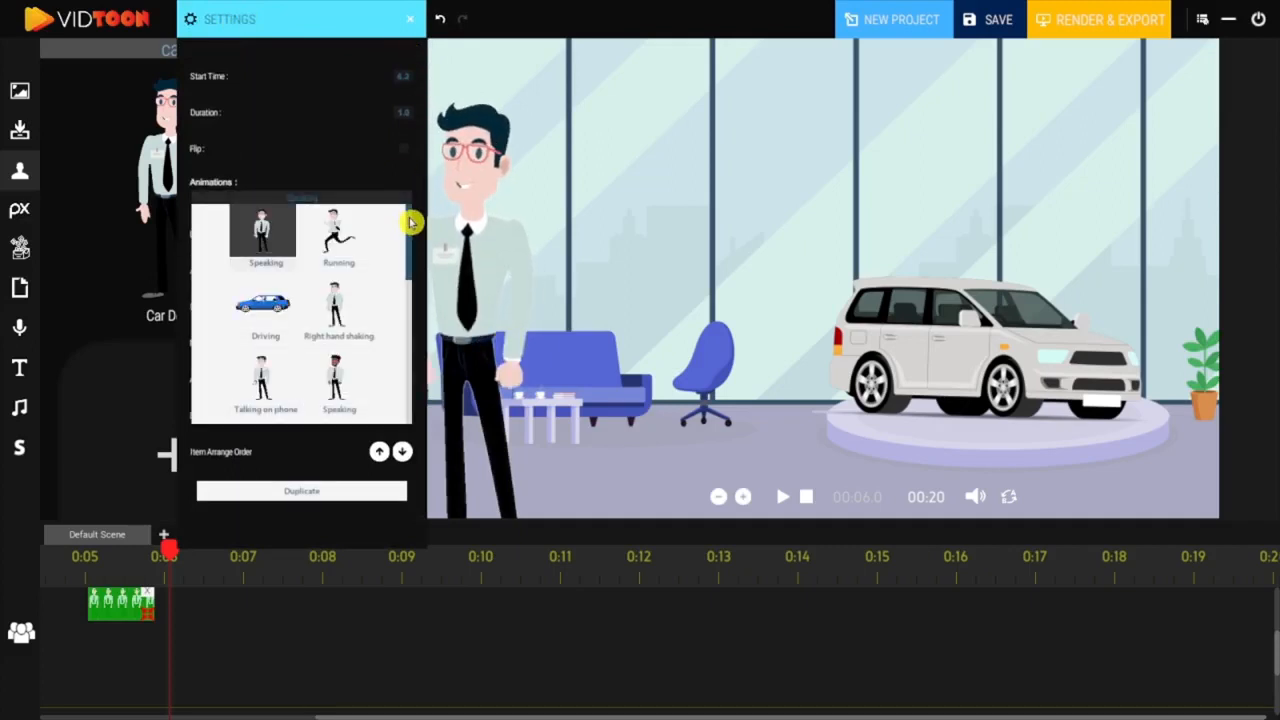
pyautogui.moveTo(410, 222); pyautogui.dragTo(410, 258)
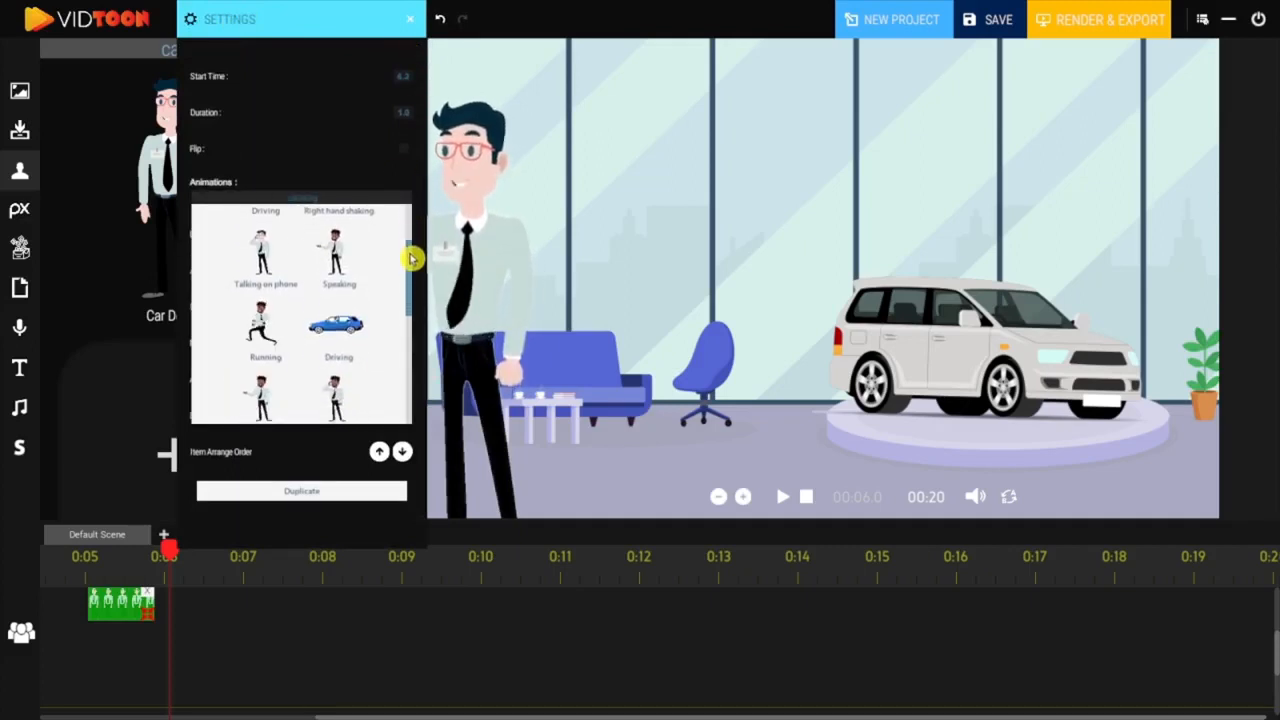
pyautogui.click(337, 263)
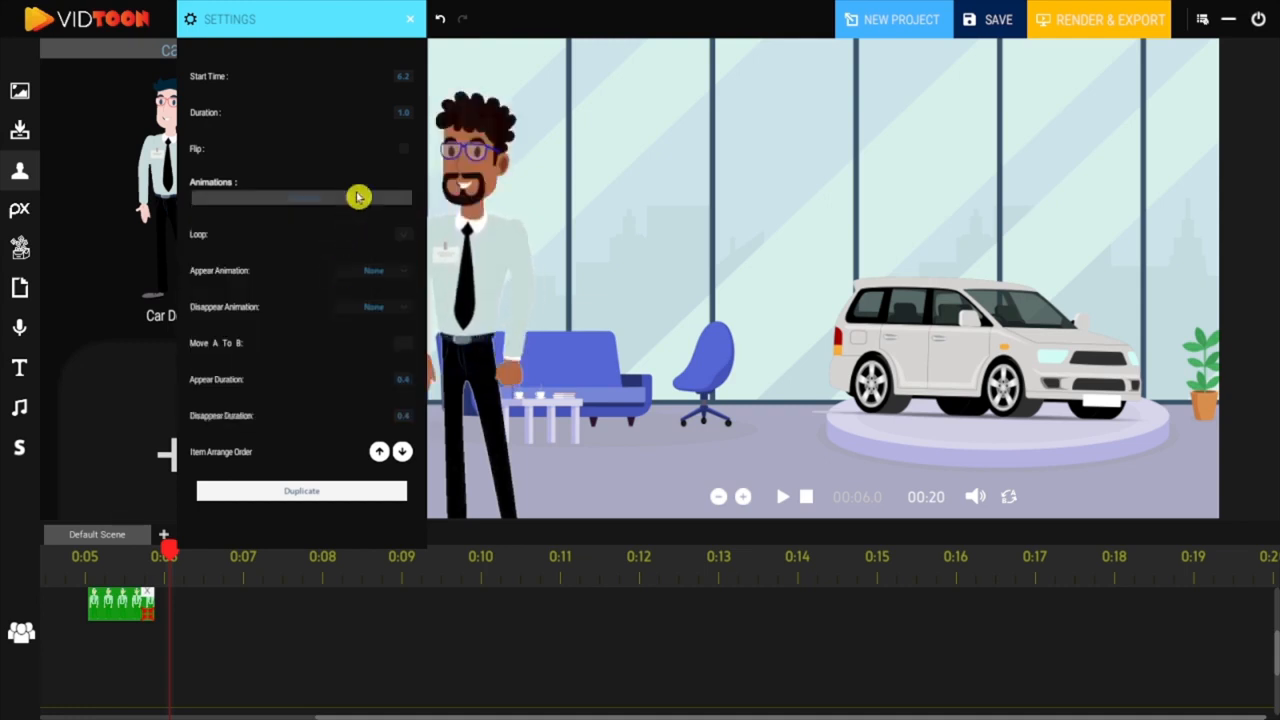
# Step: Examine the available appear and disappear animations for the car dealer, leaving both at None
pyautogui.click(398, 276)
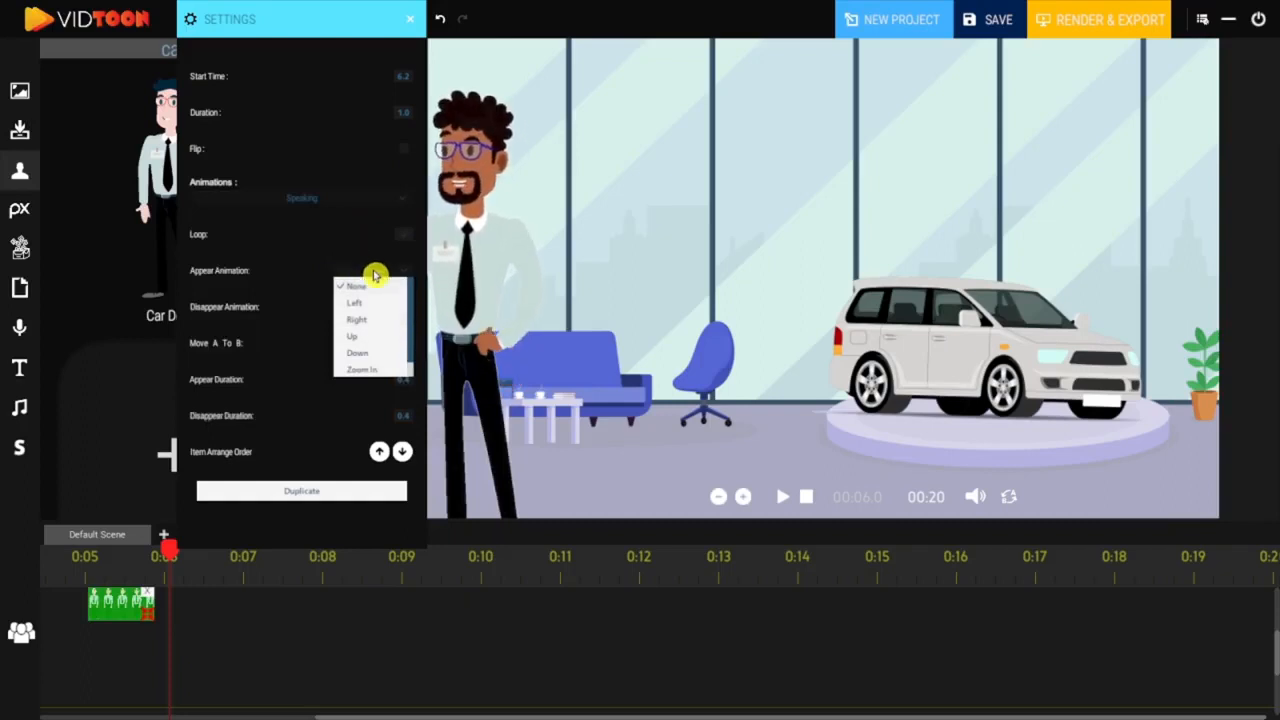
pyautogui.click(368, 286)
pyautogui.click(371, 316)
pyautogui.scroll(-1, 410, 381)
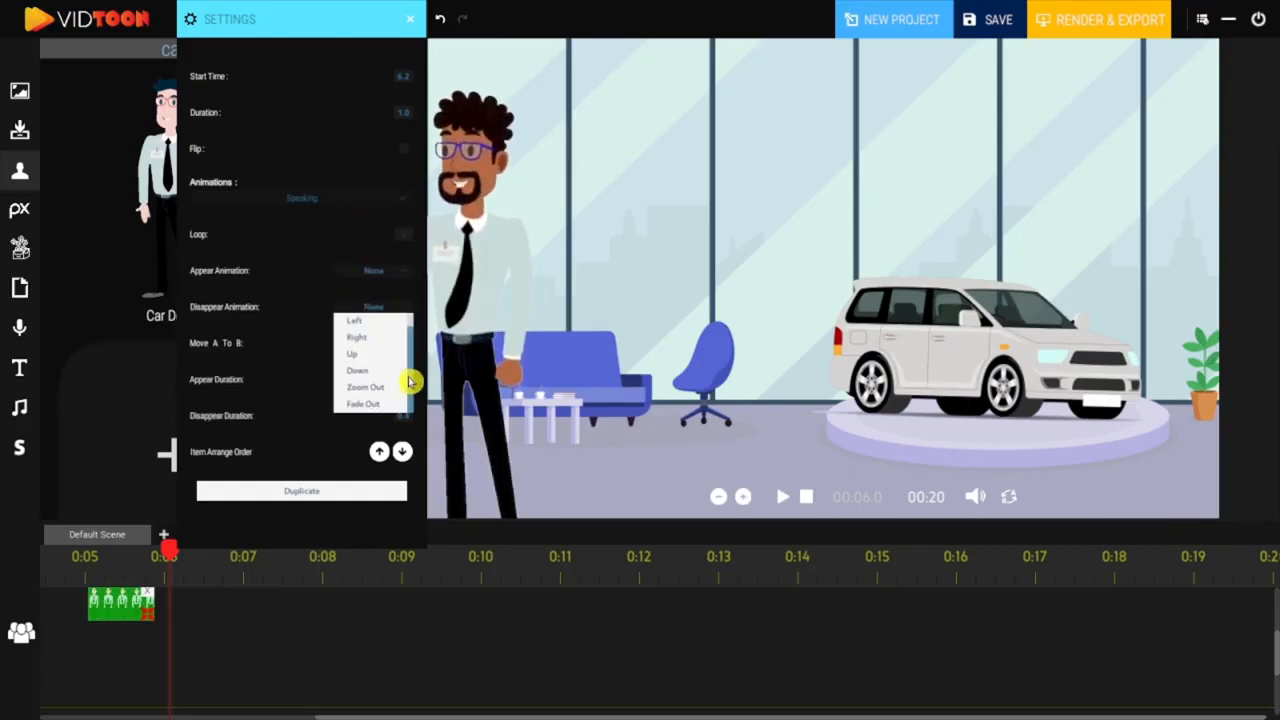
pyautogui.click(311, 284)
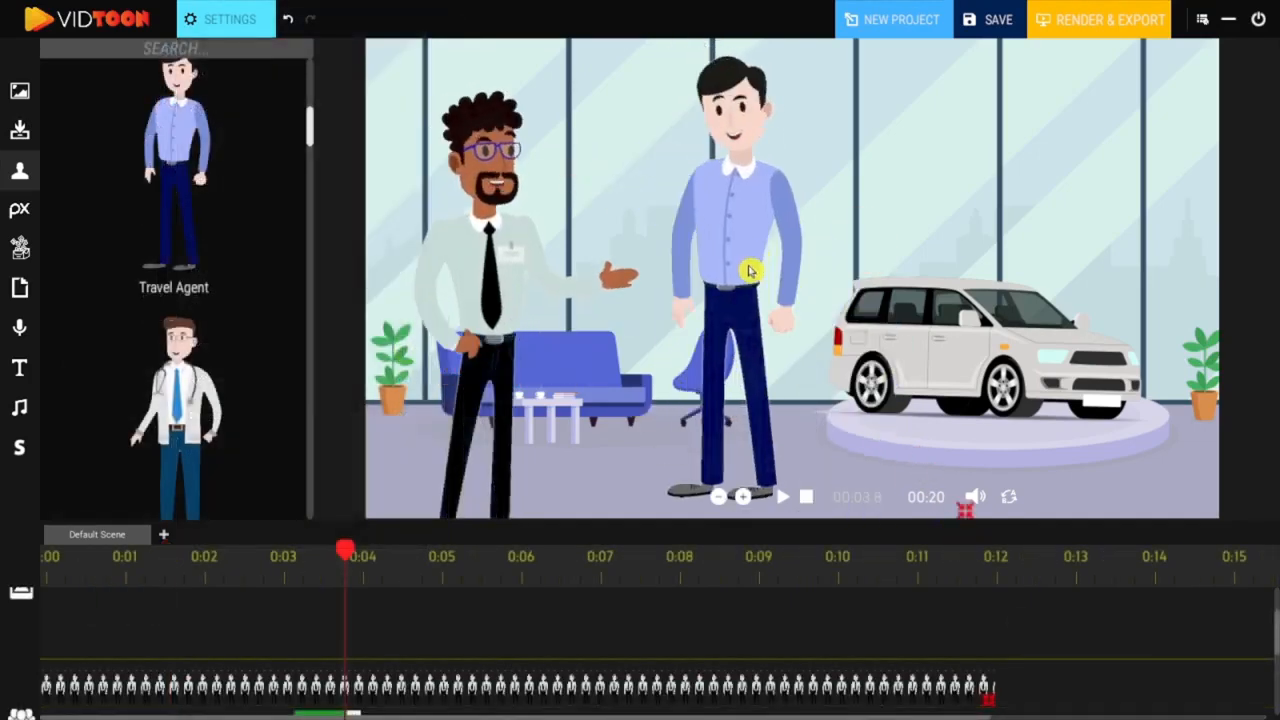
# Step: Shift the blue-shirted travel agent slightly lower beside the car dealer and preview the scene
pyautogui.click(753, 313)
pyautogui.click(781, 497)
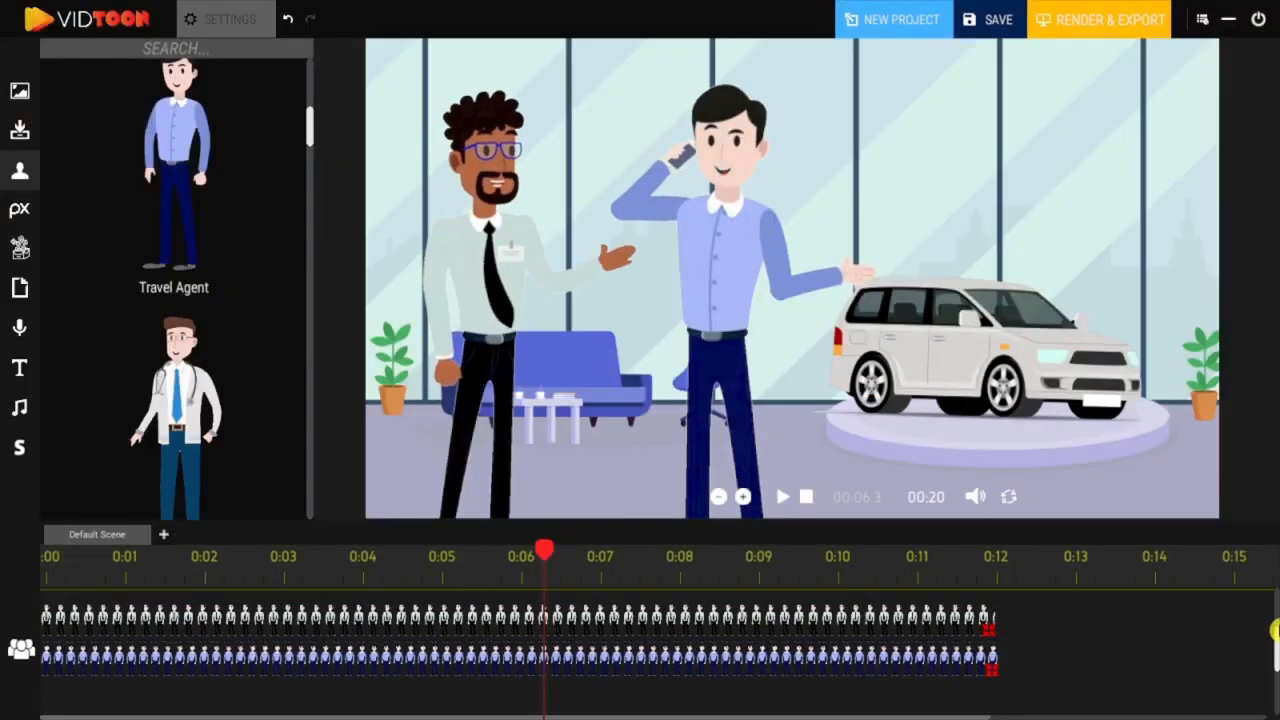
# Step: Add a camera on the camera track at 2 seconds and extend it to about 4 seconds
pyautogui.click(1276, 608)
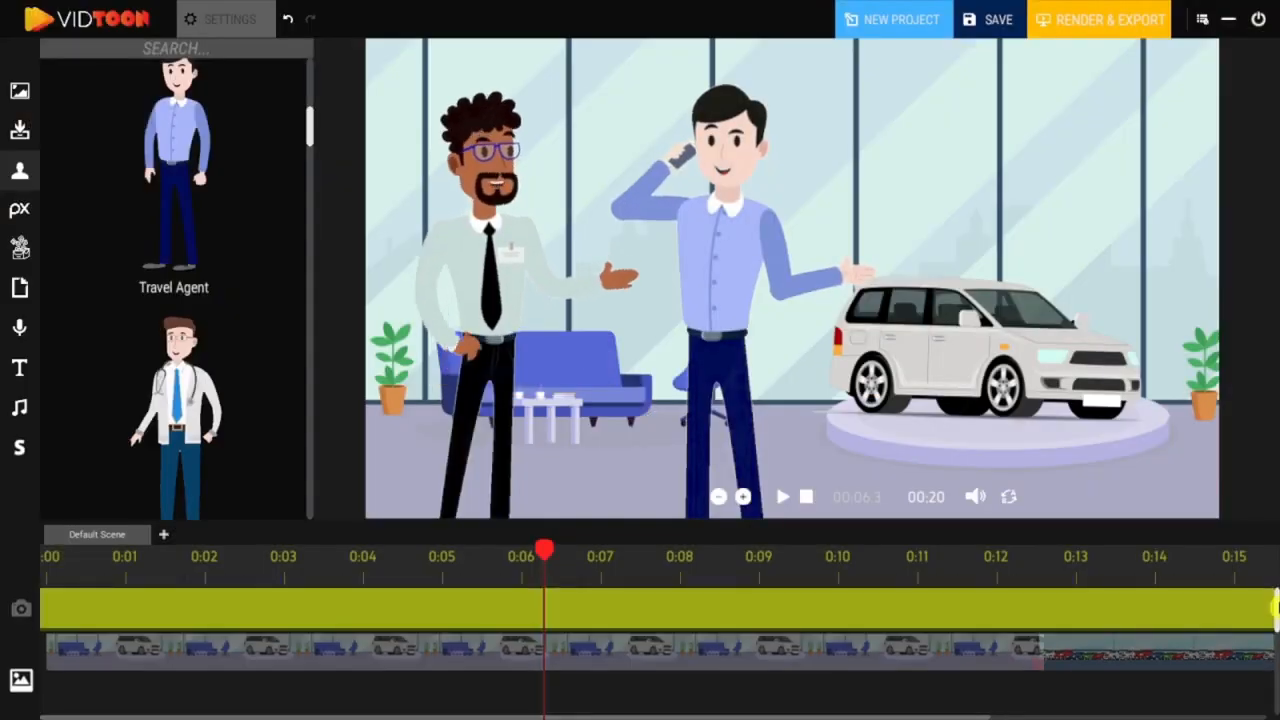
pyautogui.click(178, 623)
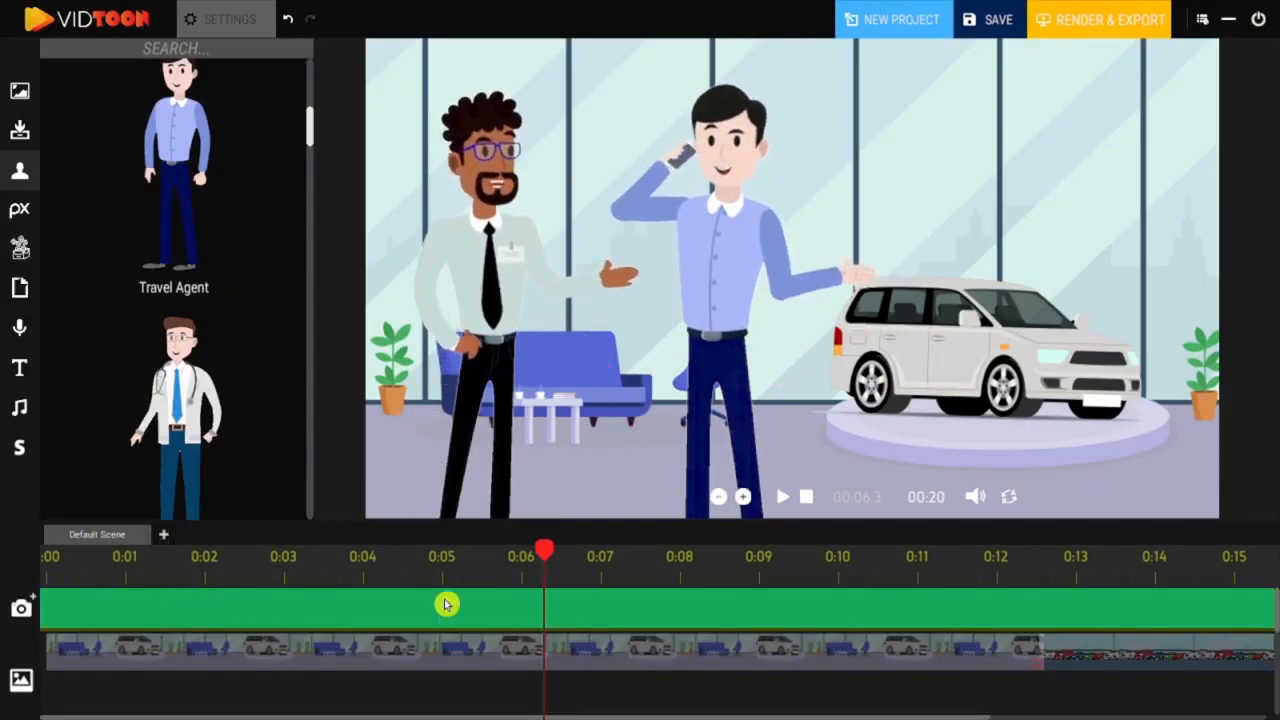
pyautogui.moveTo(340, 560); pyautogui.dragTo(204, 570)
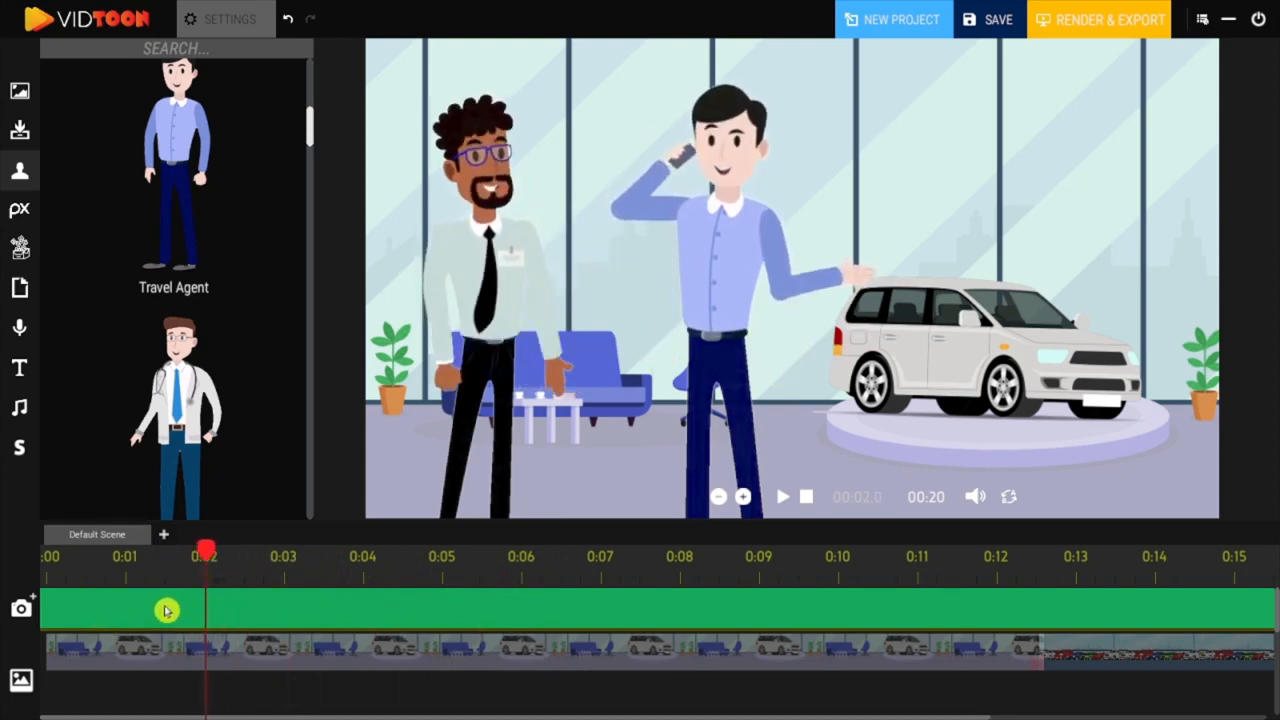
pyautogui.click(32, 601)
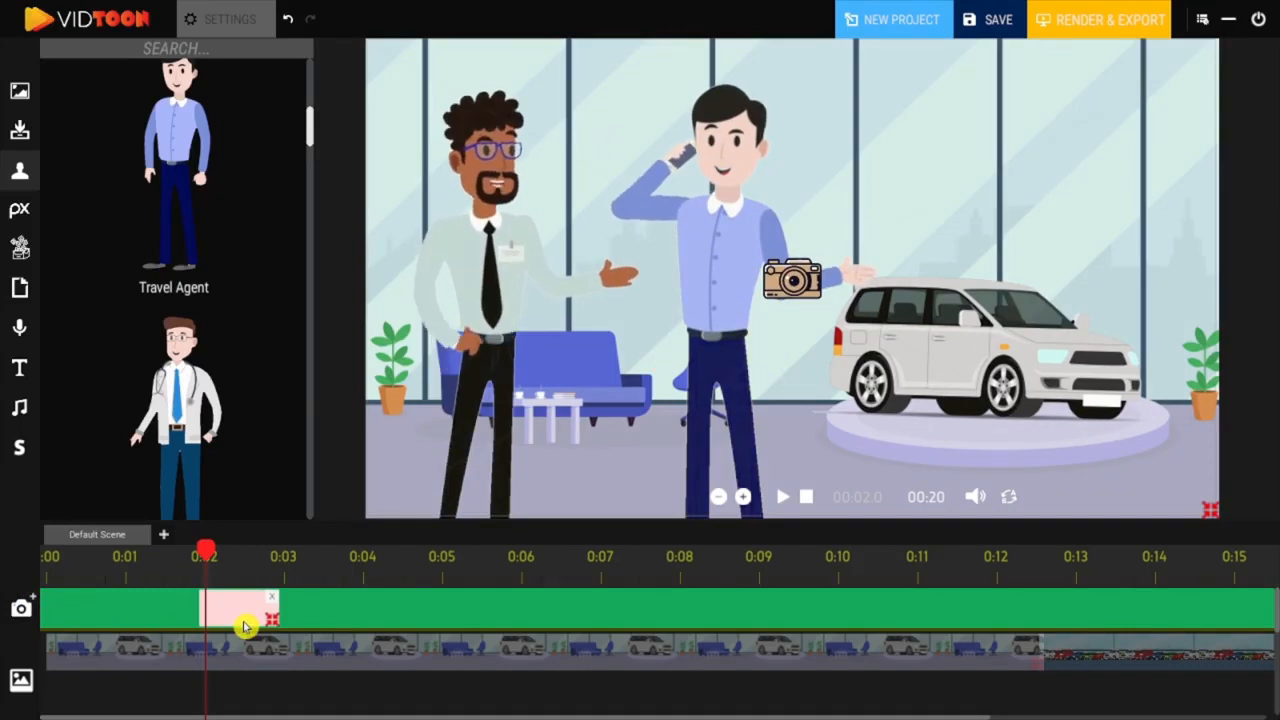
pyautogui.moveTo(265, 624); pyautogui.dragTo(363, 617)
# Step: Shrink the camera frame around the upper bodies of the two characters and preview the zoom
pyautogui.moveTo(1168, 498); pyautogui.dragTo(858, 365)
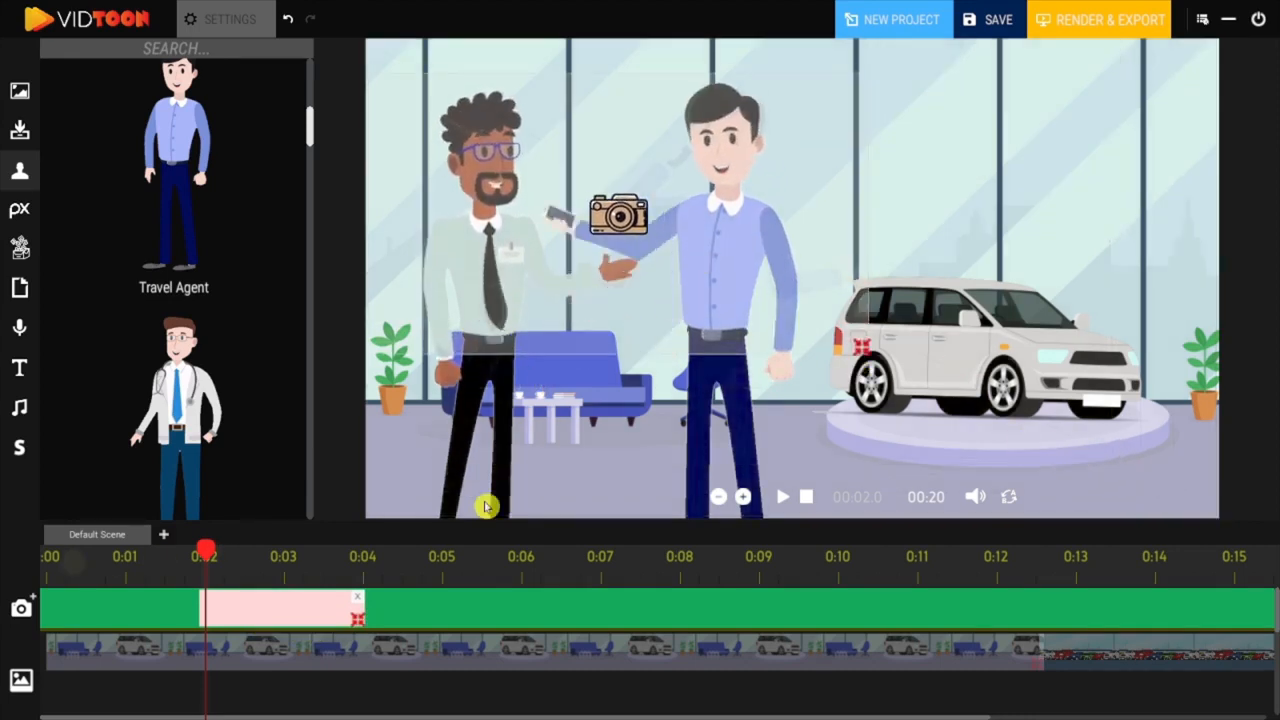
pyautogui.click(782, 497)
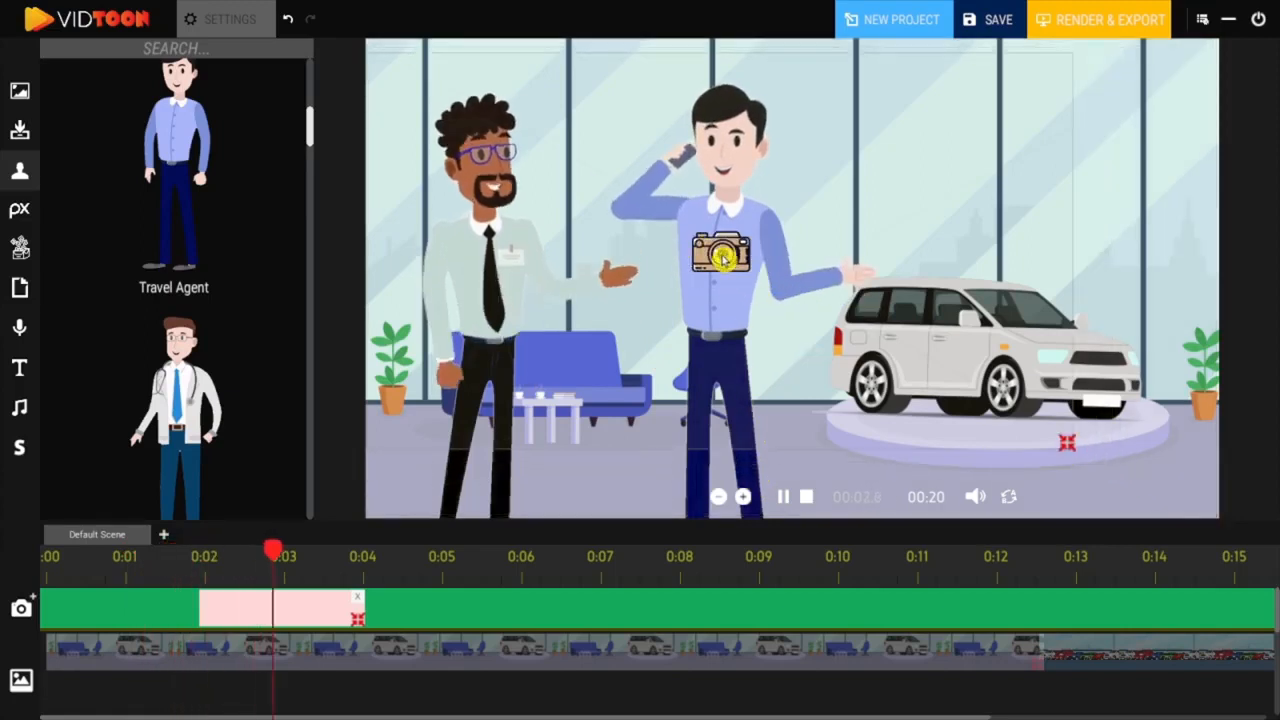
pyautogui.click(786, 497)
# Step: Add a second full-frame camera from 4 to about 6 seconds and play the scene from the beginning
pyautogui.moveTo(448, 553); pyautogui.dragTo(364, 574)
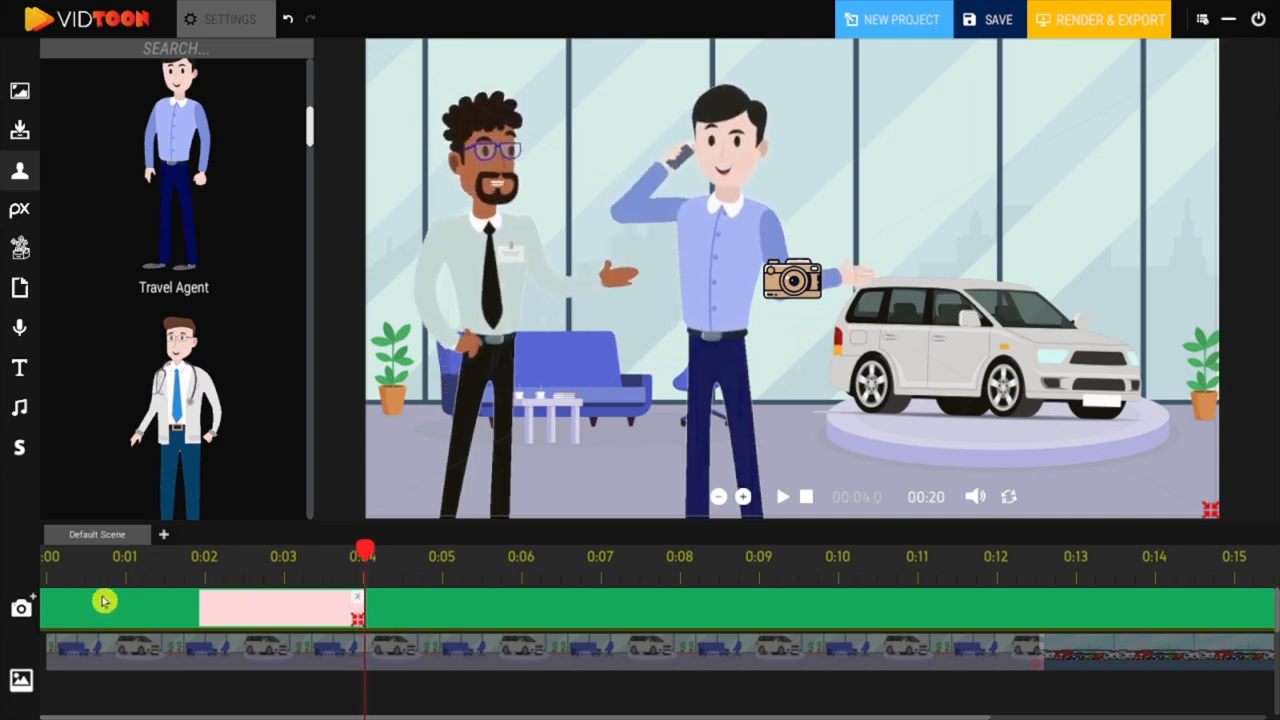
pyautogui.click(35, 600)
pyautogui.moveTo(434, 623); pyautogui.dragTo(525, 621)
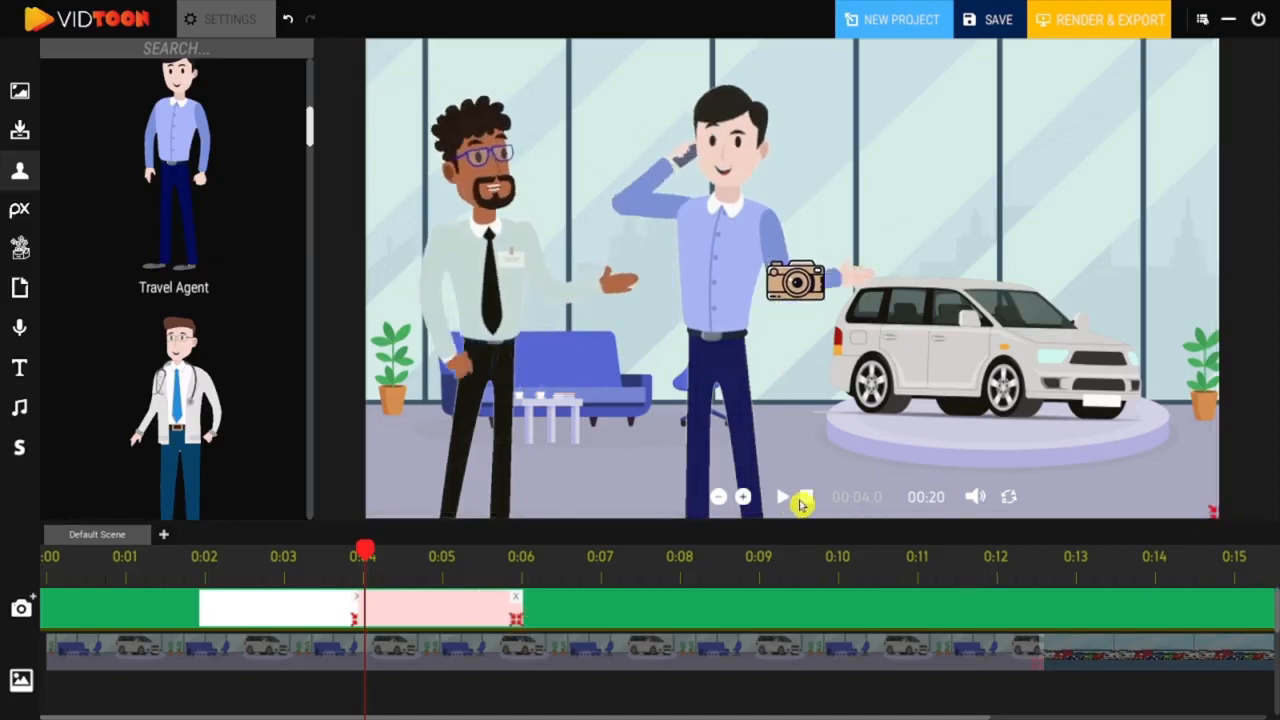
pyautogui.click(809, 500)
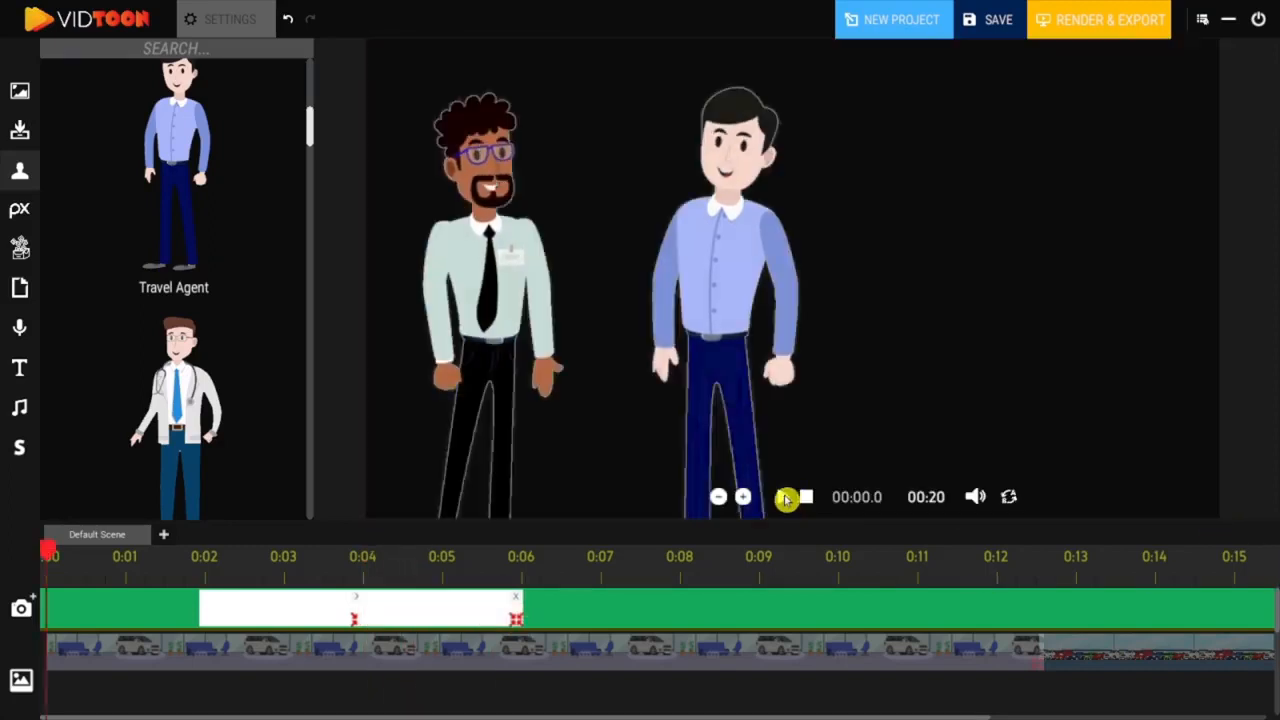
pyautogui.click(786, 500)
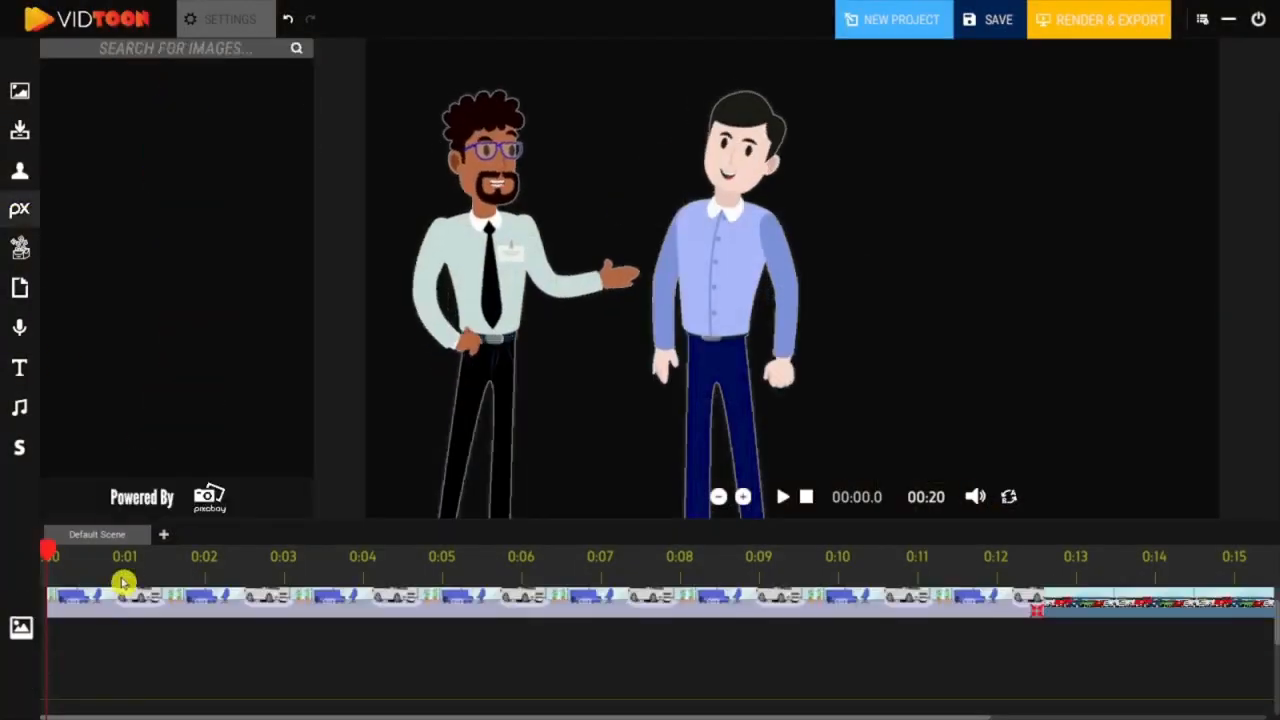
# Step: Search the Pixabay images for "question" with the playhead at about 1.2 seconds and download the red warning-triangle question sign image
pyautogui.click(137, 558)
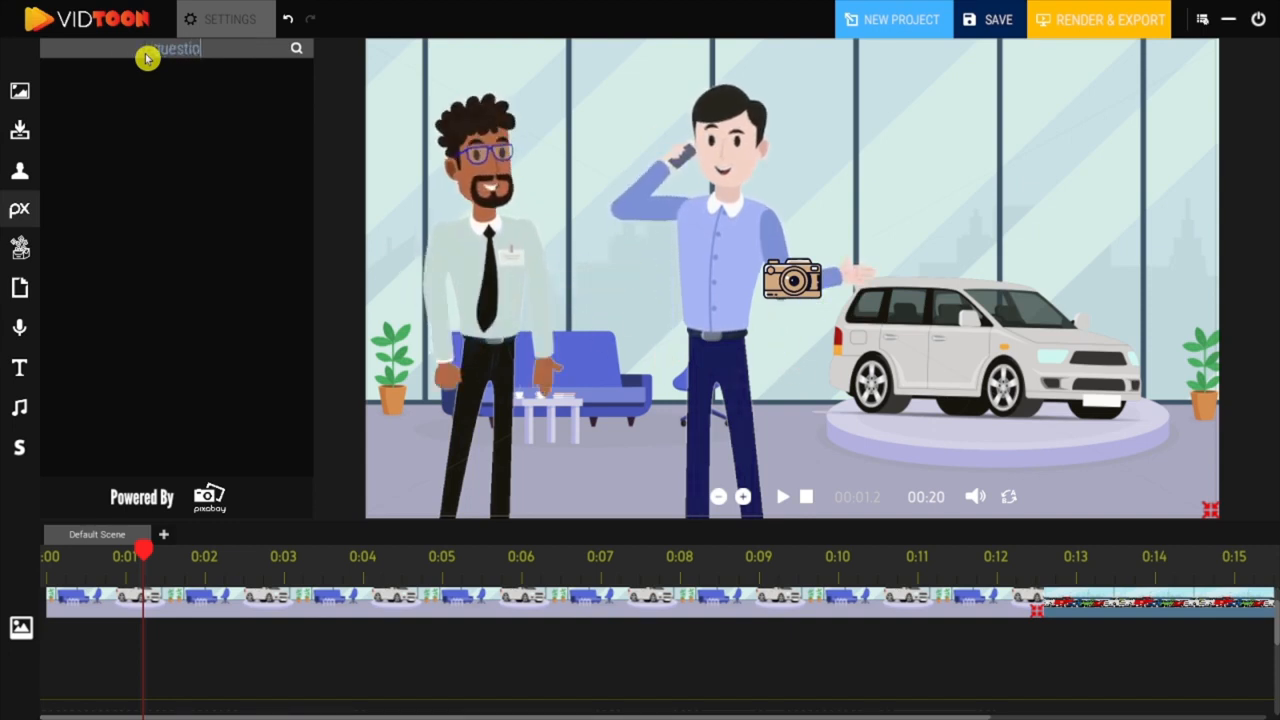
pyautogui.click(300, 49)
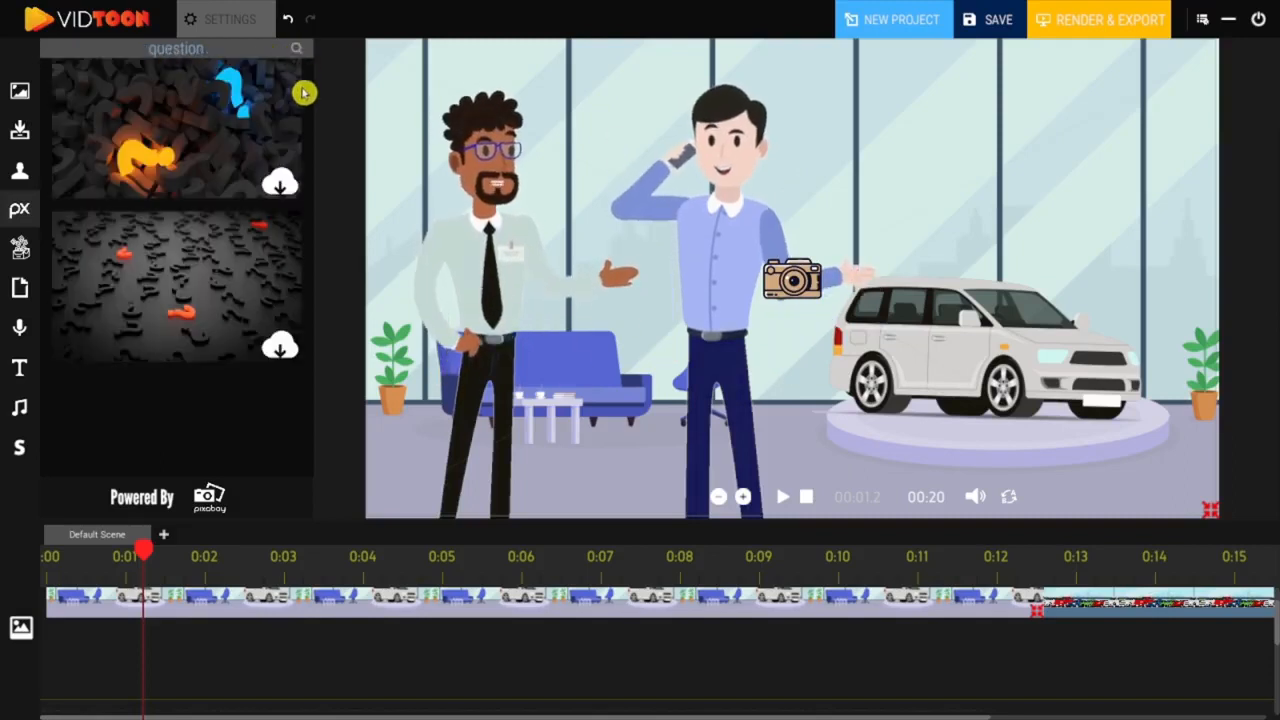
pyautogui.moveTo(317, 140); pyautogui.dragTo(310, 415)
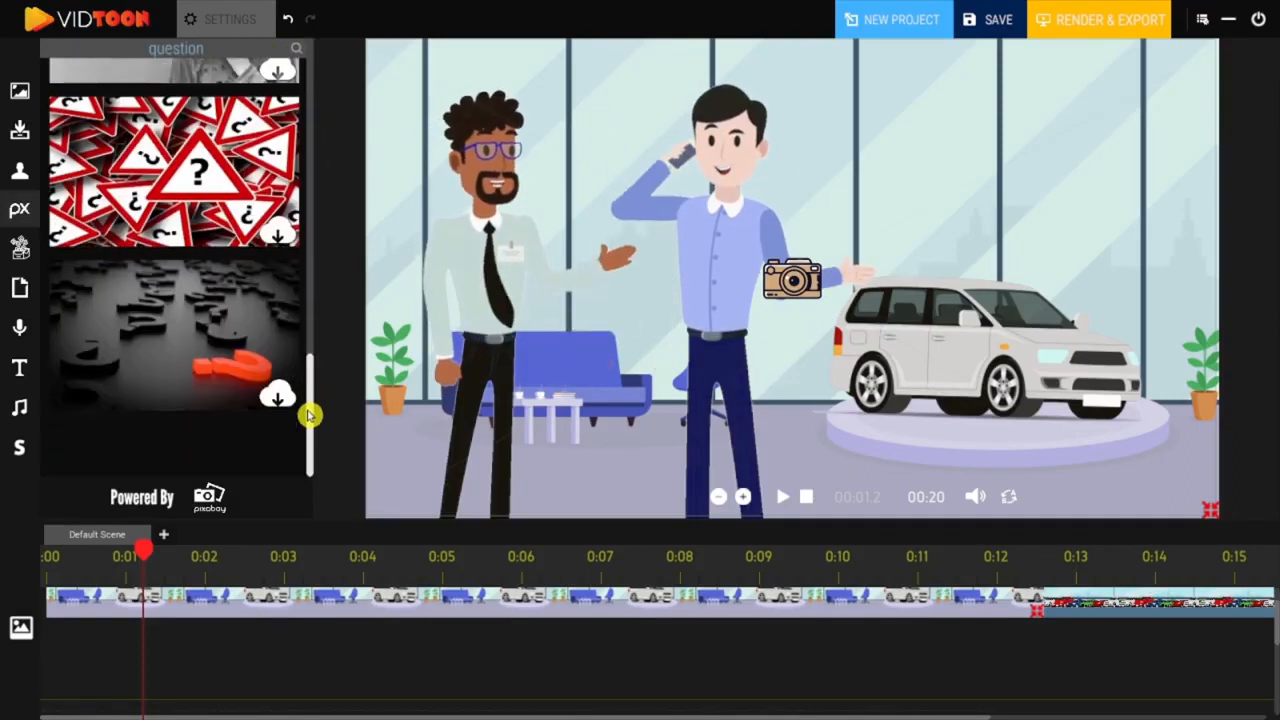
pyautogui.click(278, 233)
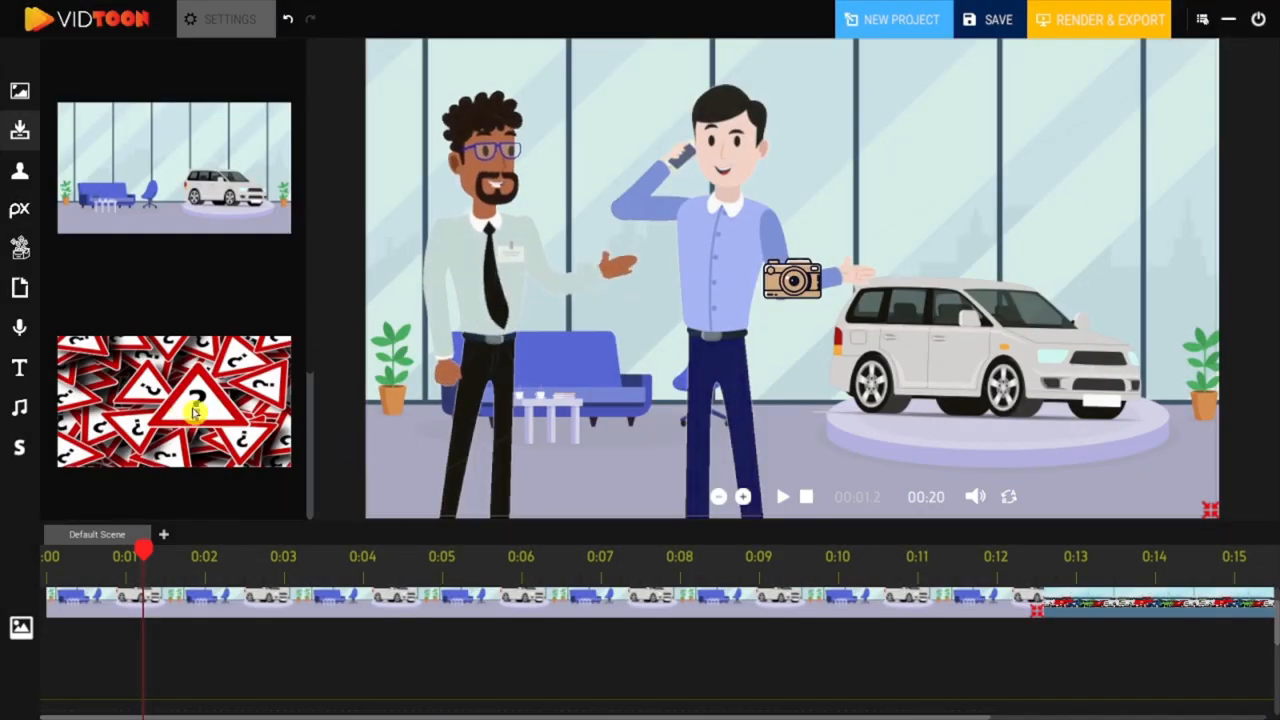
# Step: Place the downloaded question sign image above the white car, starting at about 1.3 seconds and lasting 3.4 seconds
pyautogui.click(195, 414)
pyautogui.moveTo(892, 256); pyautogui.dragTo(997, 147)
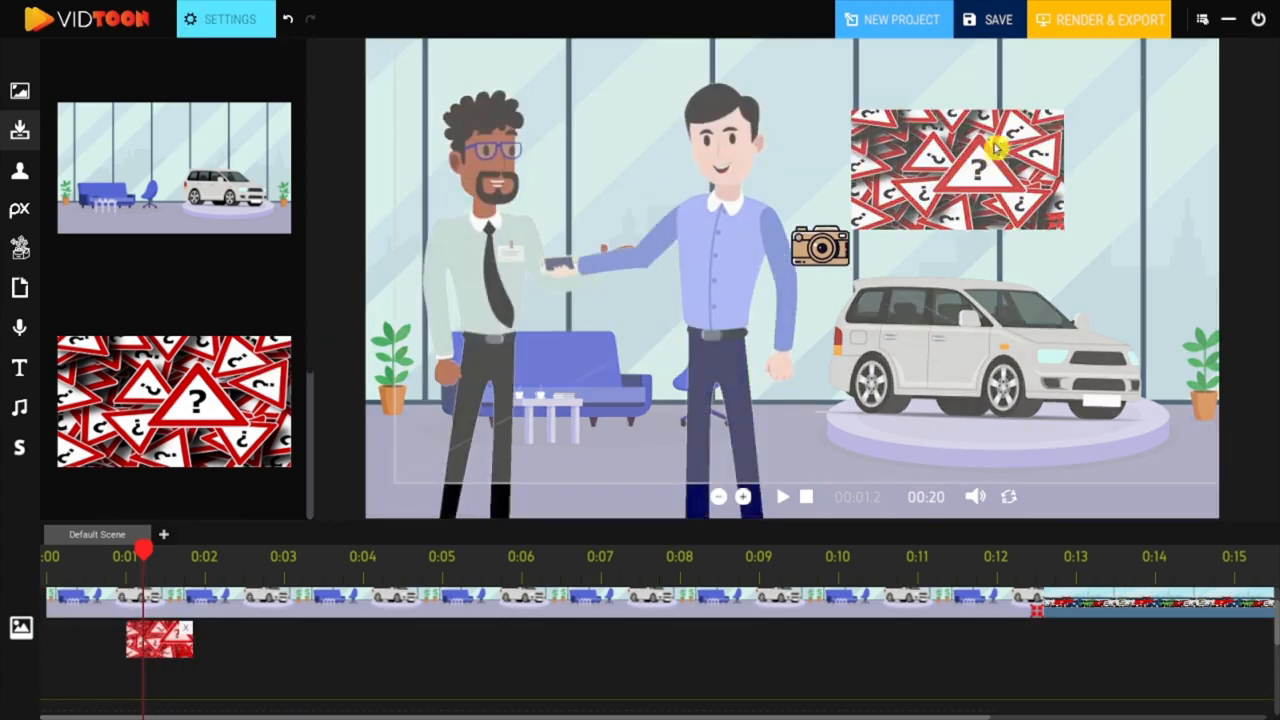
# Step: Duplicate the question sign clip on the timeline and delete both copies
pyautogui.click(232, 20)
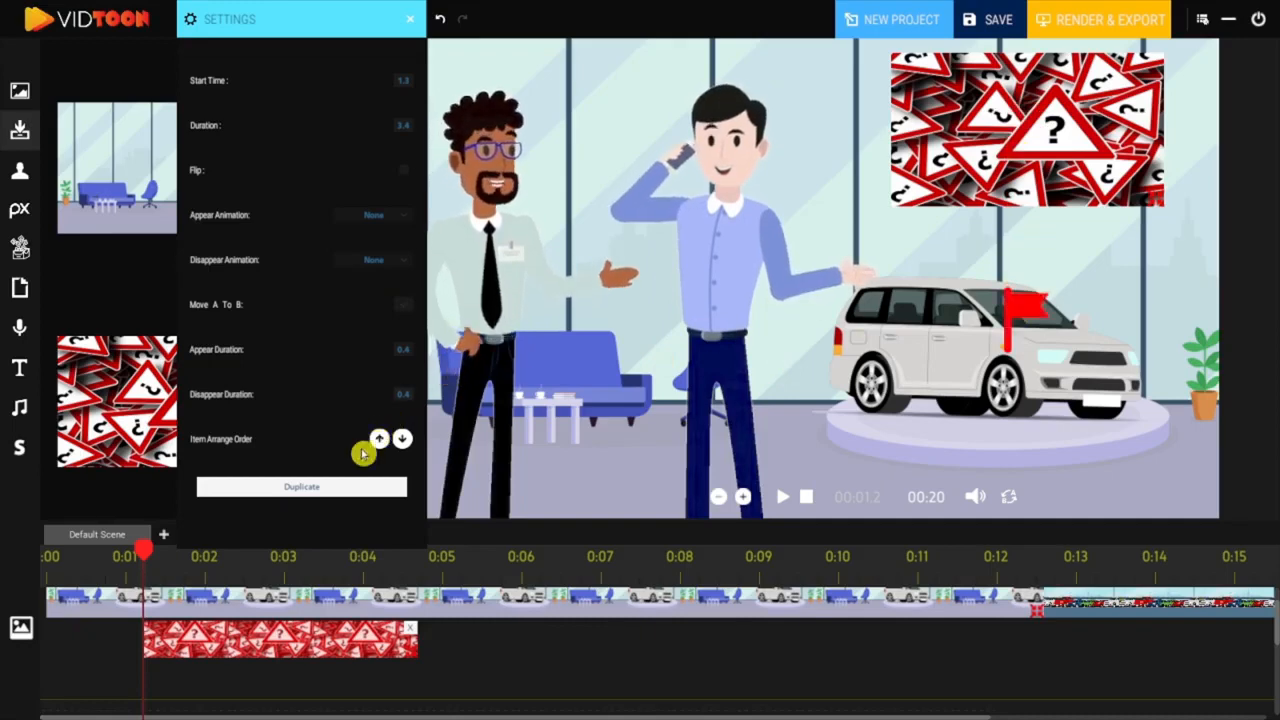
pyautogui.click(301, 487)
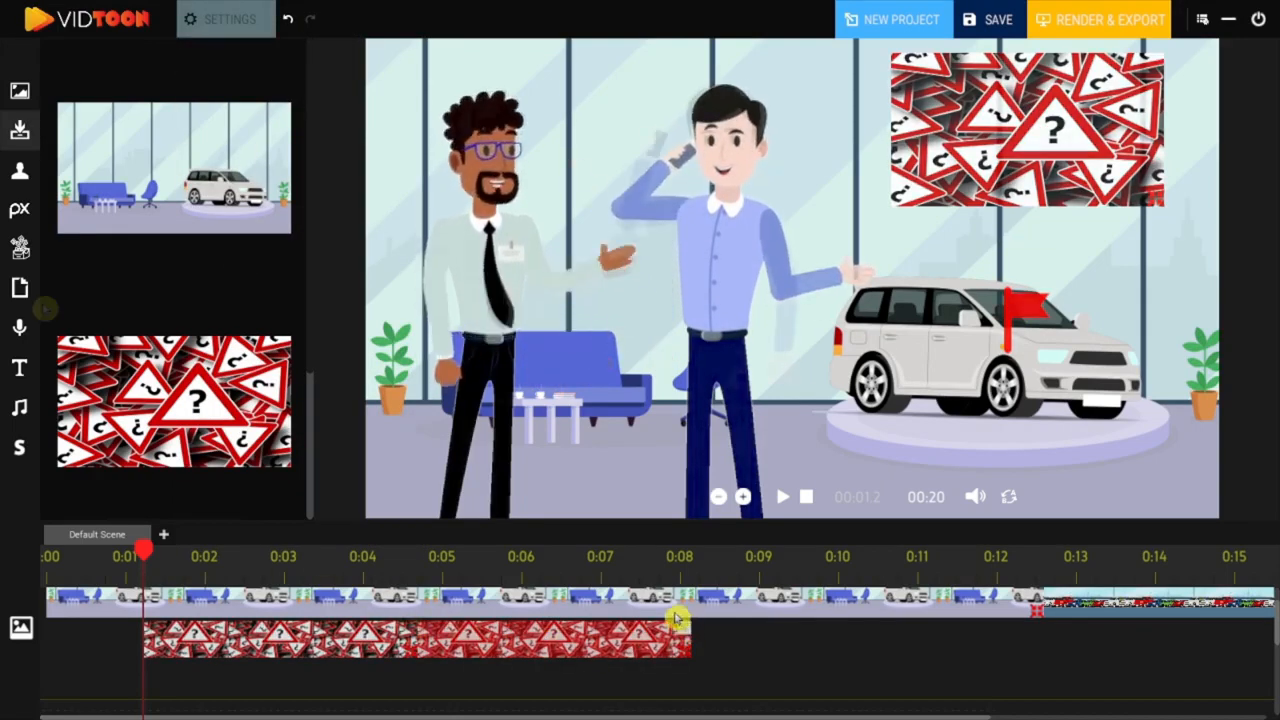
pyautogui.press('Delete')
# Step: Search the icon library for "Money", download the green banknote with coin stacks and extend its clip to about 8 seconds
pyautogui.click(22, 248)
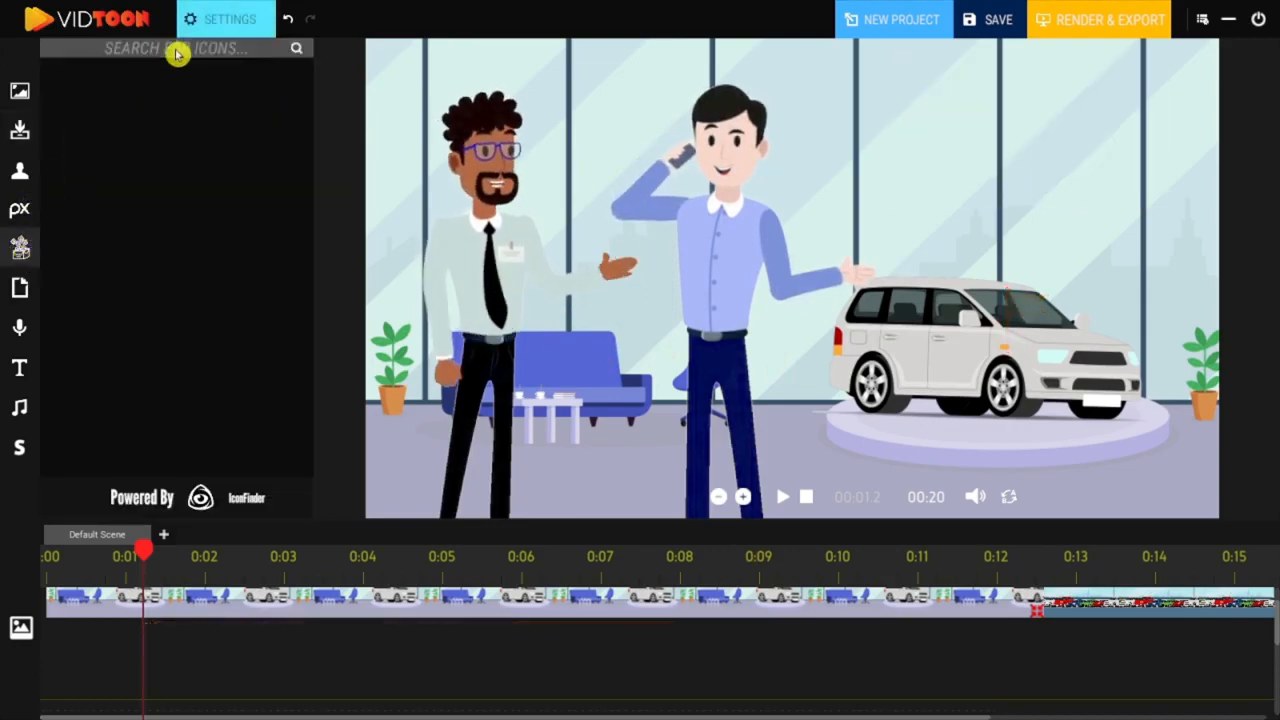
pyautogui.click(176, 54)
pyautogui.write('Money')
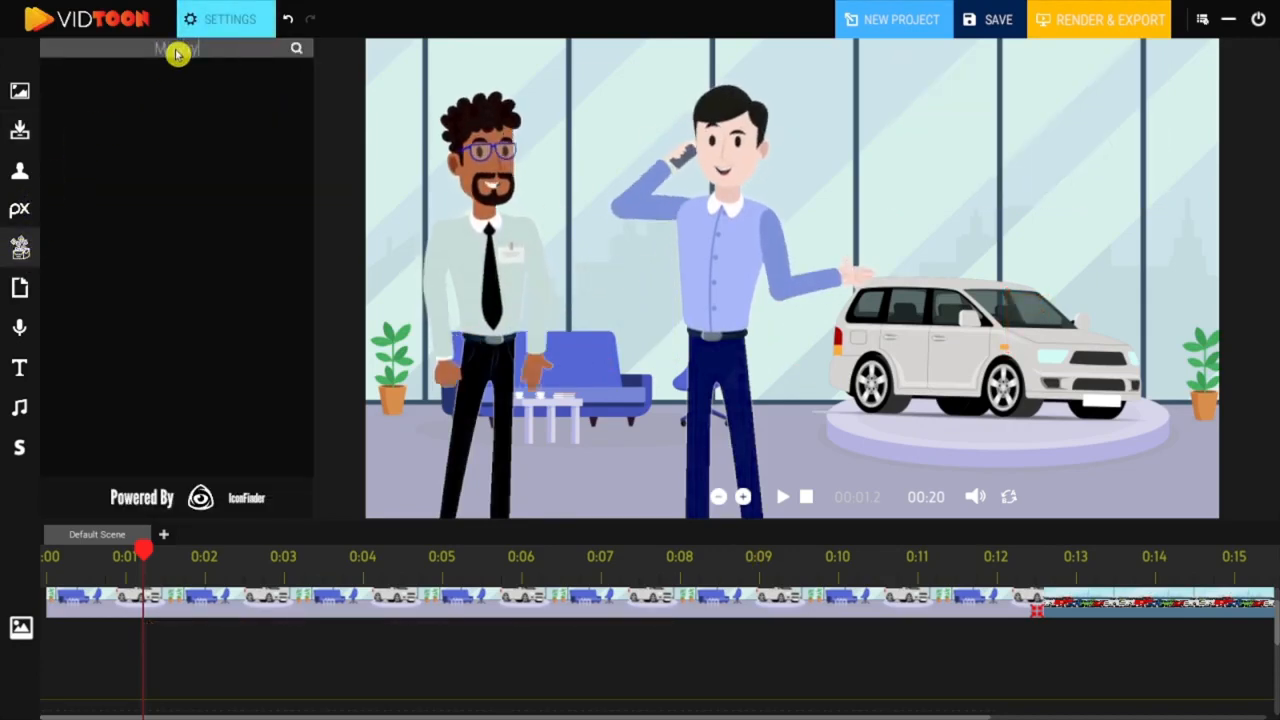
pyautogui.moveTo(312, 209); pyautogui.dragTo(320, 97)
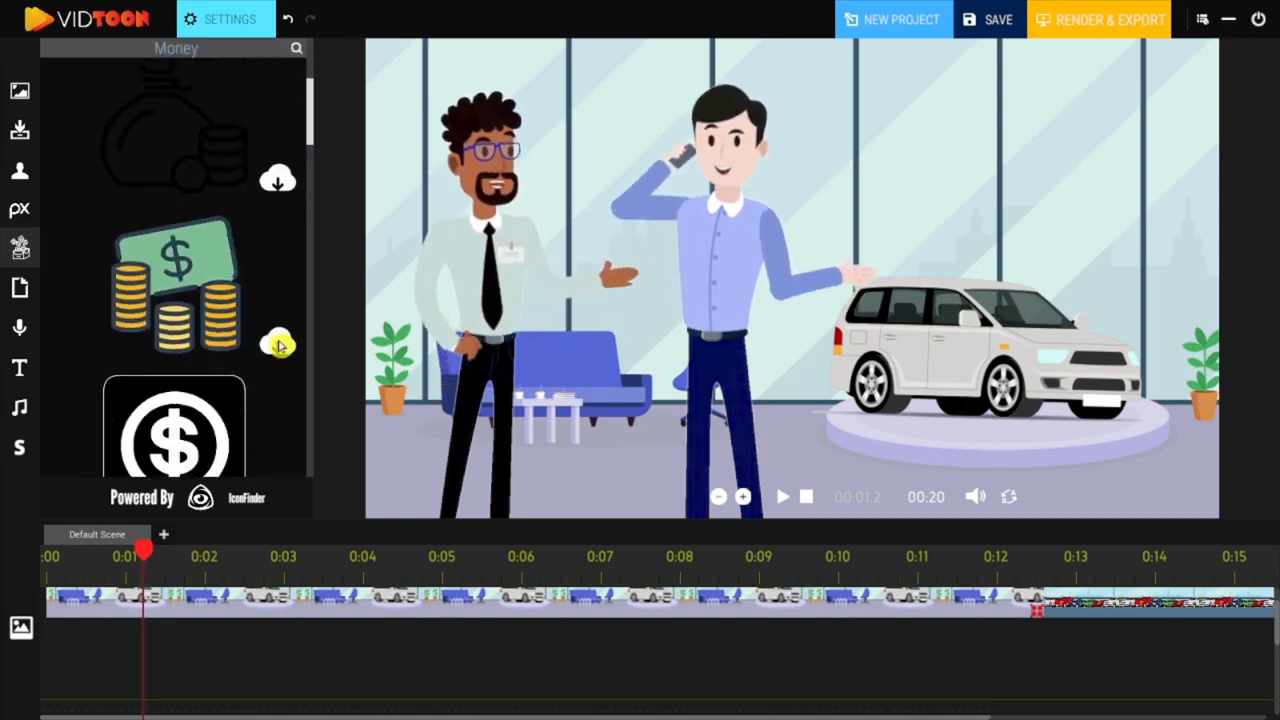
pyautogui.click(277, 337)
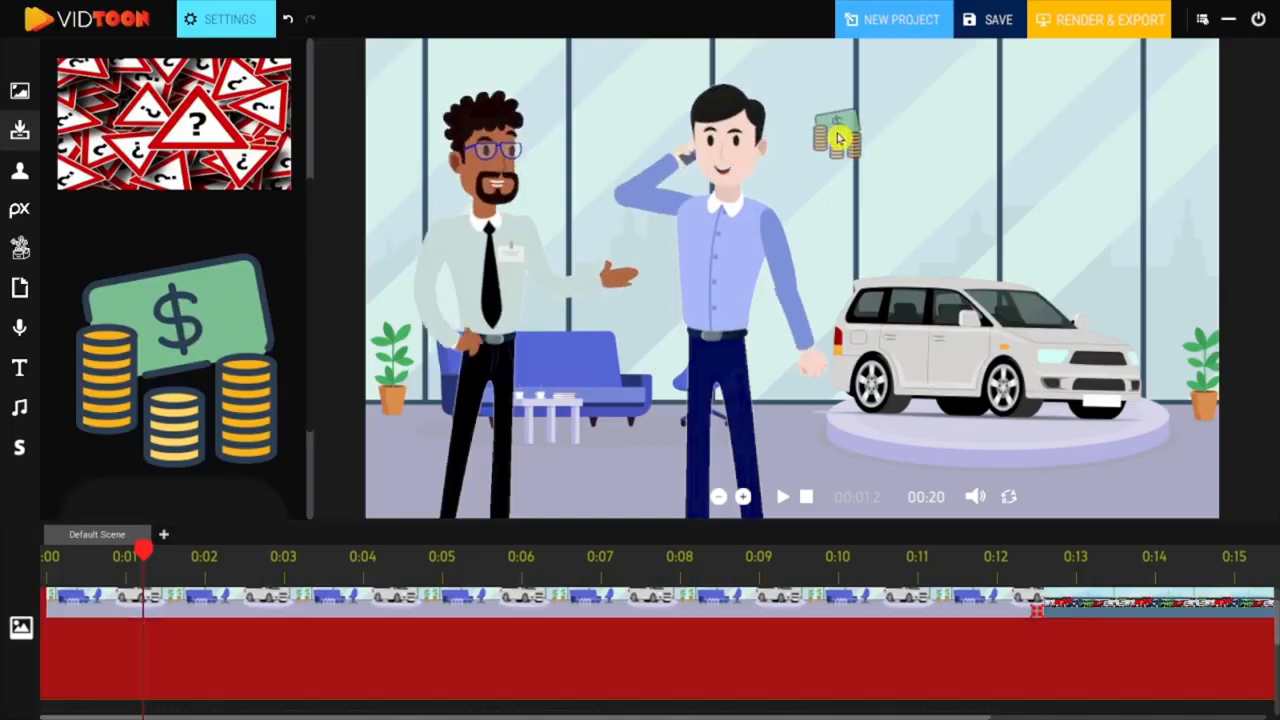
pyautogui.moveTo(186, 651); pyautogui.dragTo(686, 640)
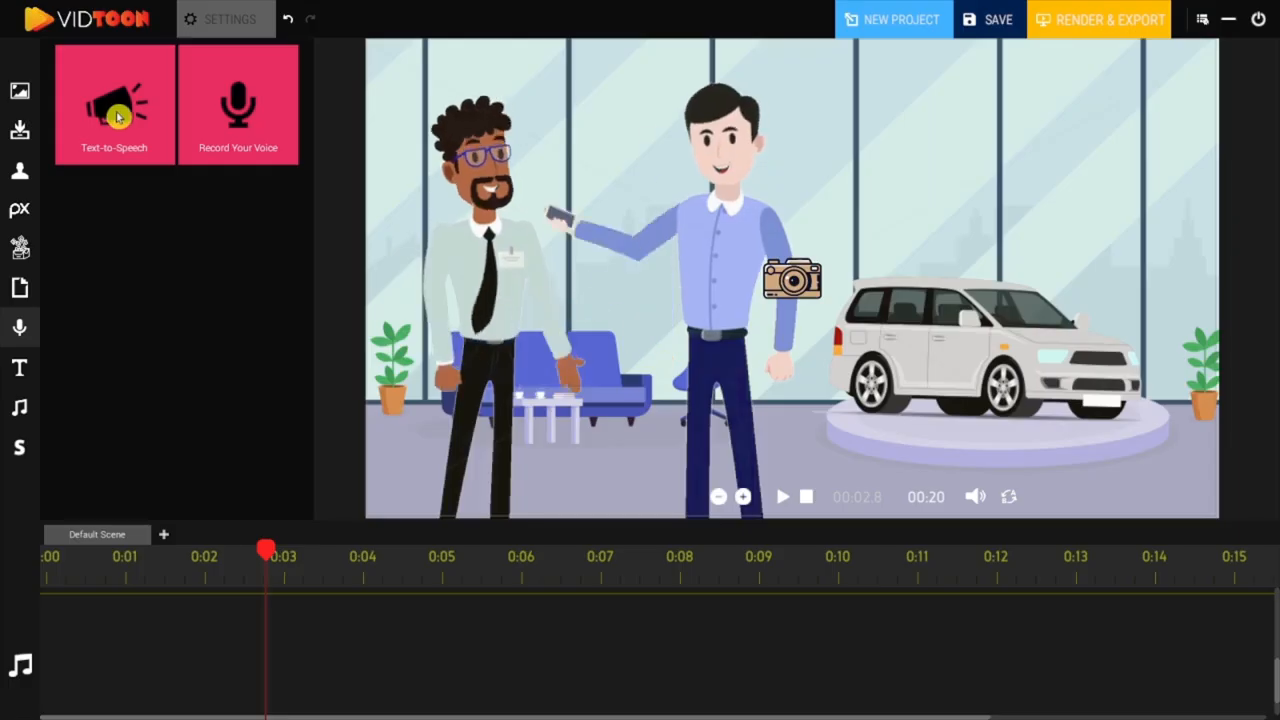
# Step: Add a six-second text-to-speech clip at 2 seconds on the audio track and set its voice to Microsoft David Desktop
pyautogui.moveTo(115, 105); pyautogui.dragTo(660, 621)
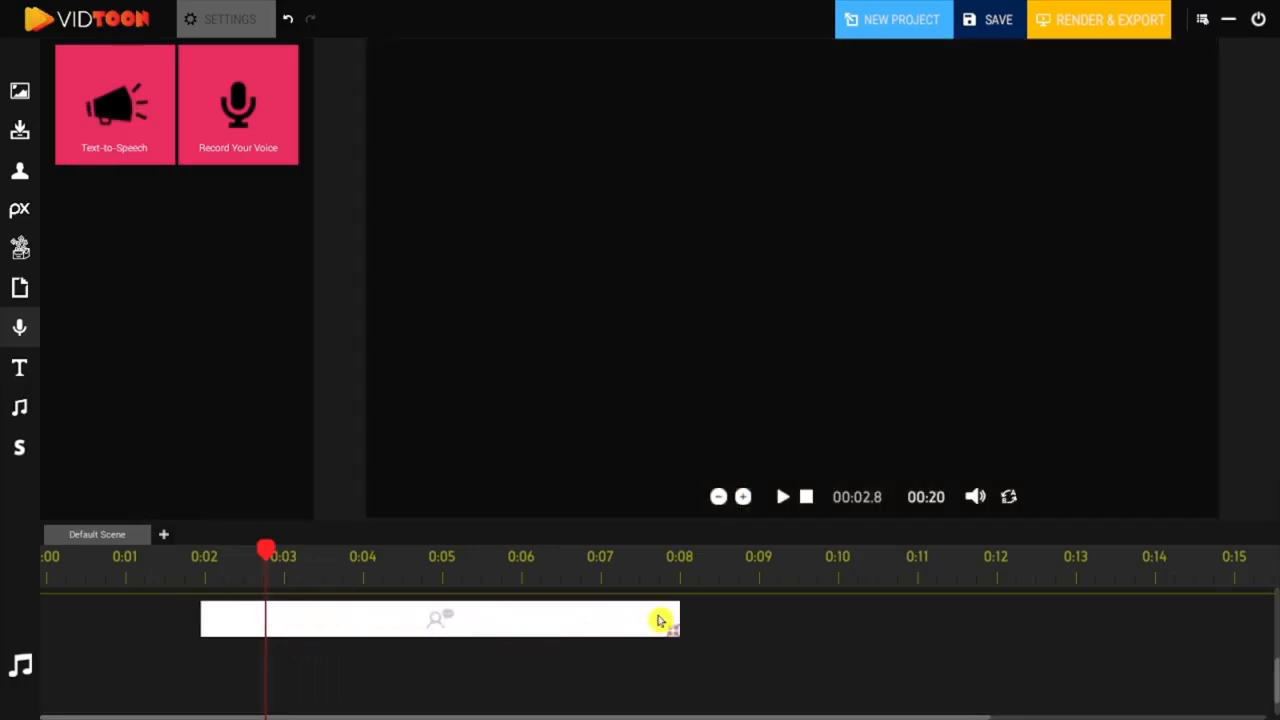
pyautogui.click(577, 618)
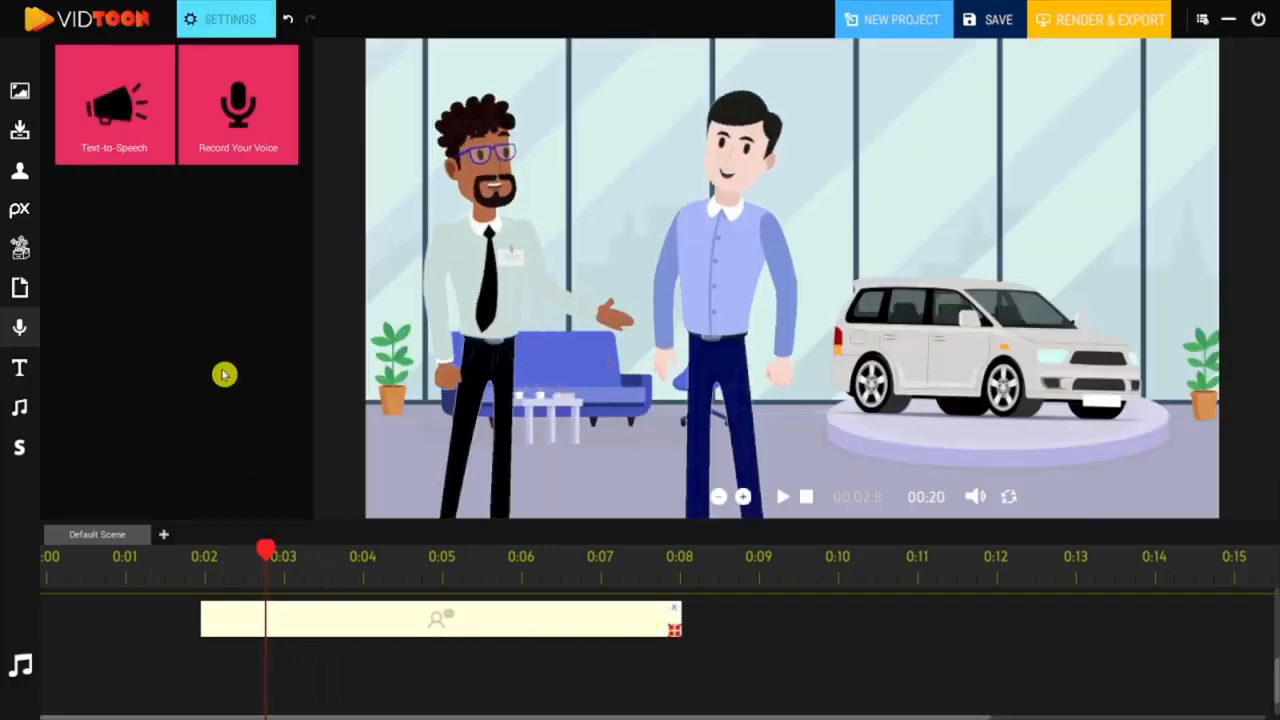
pyautogui.click(212, 27)
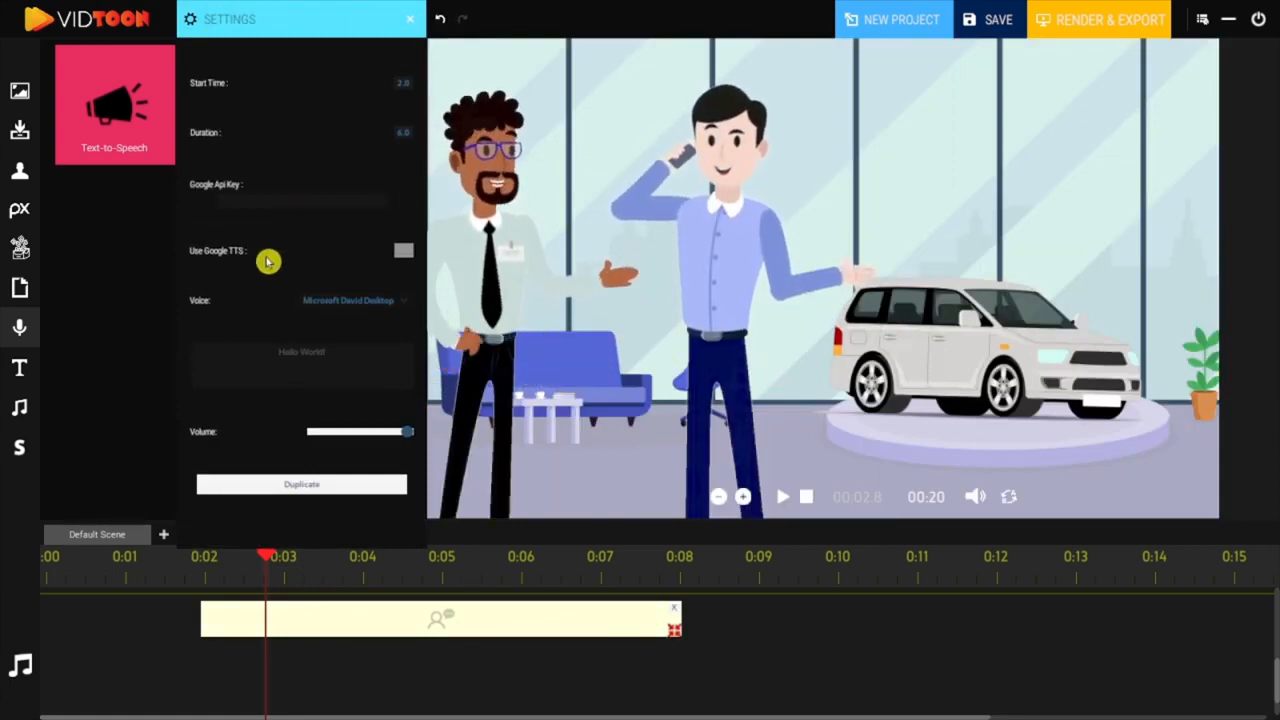
pyautogui.click(375, 308)
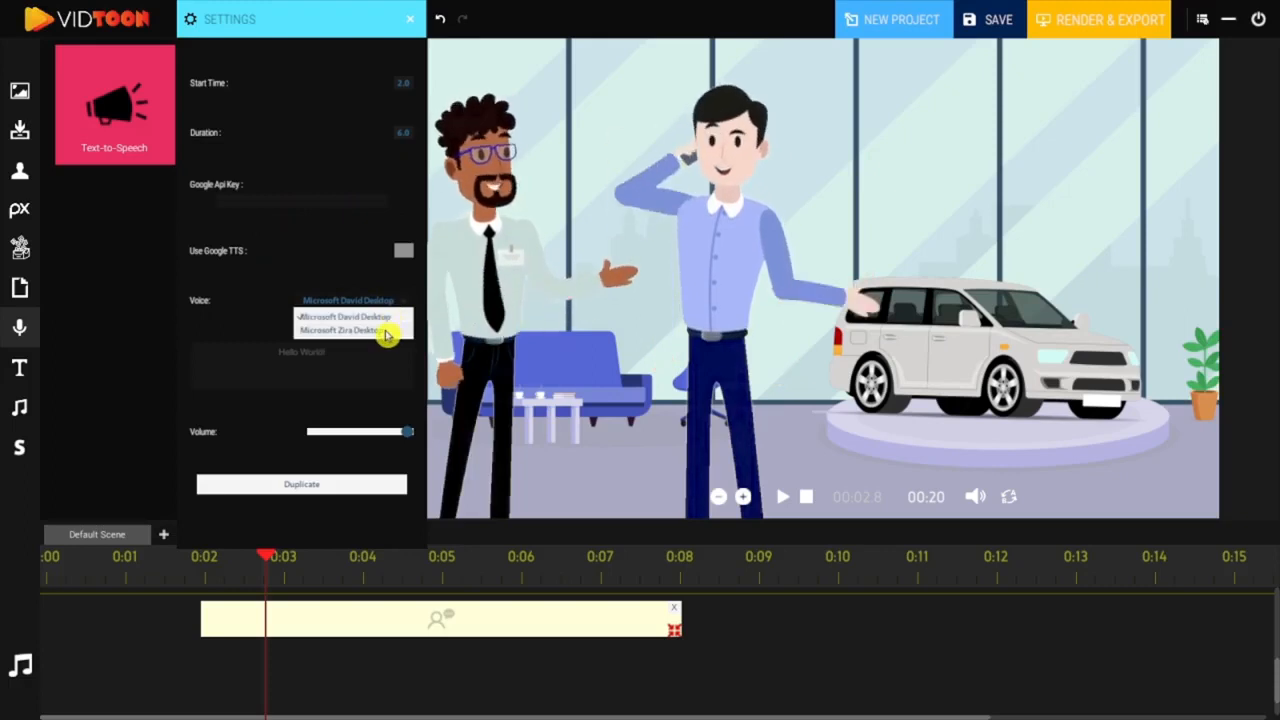
pyautogui.click(387, 331)
pyautogui.click(391, 306)
pyautogui.click(387, 318)
# Step: Replace the speech text with "Are You looking for a good car" and close the clip's settings
pyautogui.moveTo(343, 350); pyautogui.dragTo(220, 358)
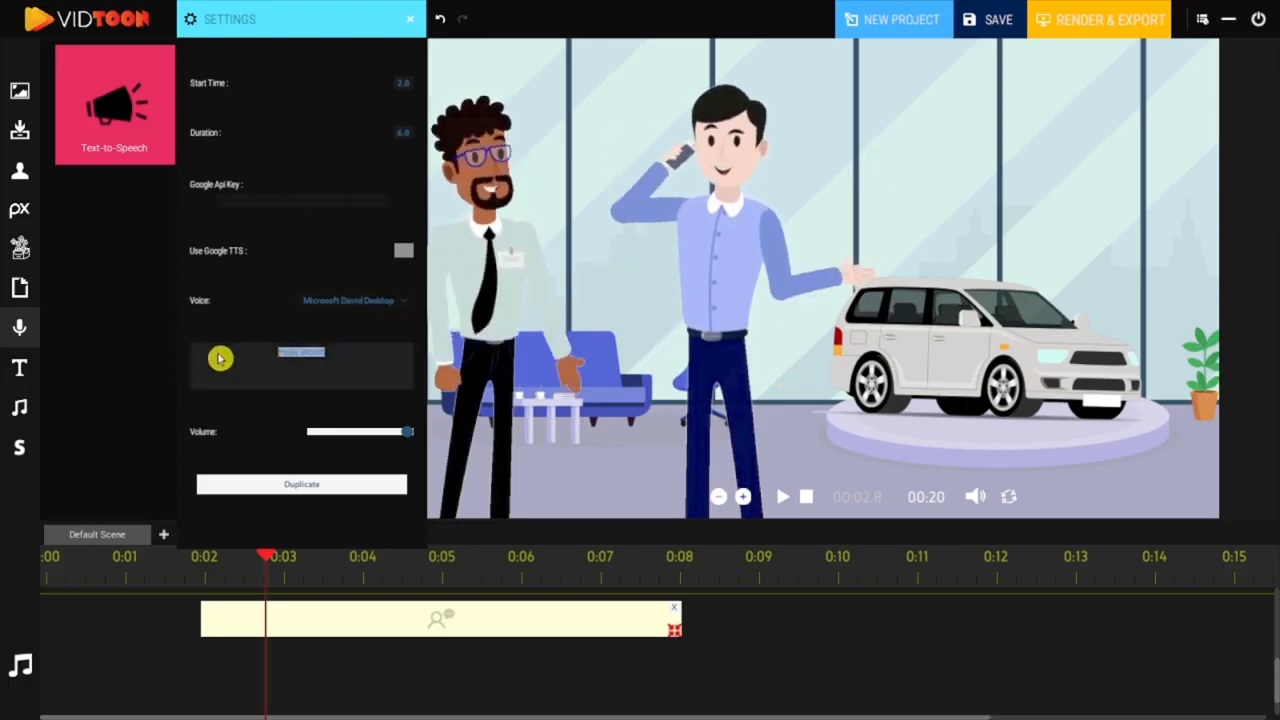
pyautogui.write('Are You looking')
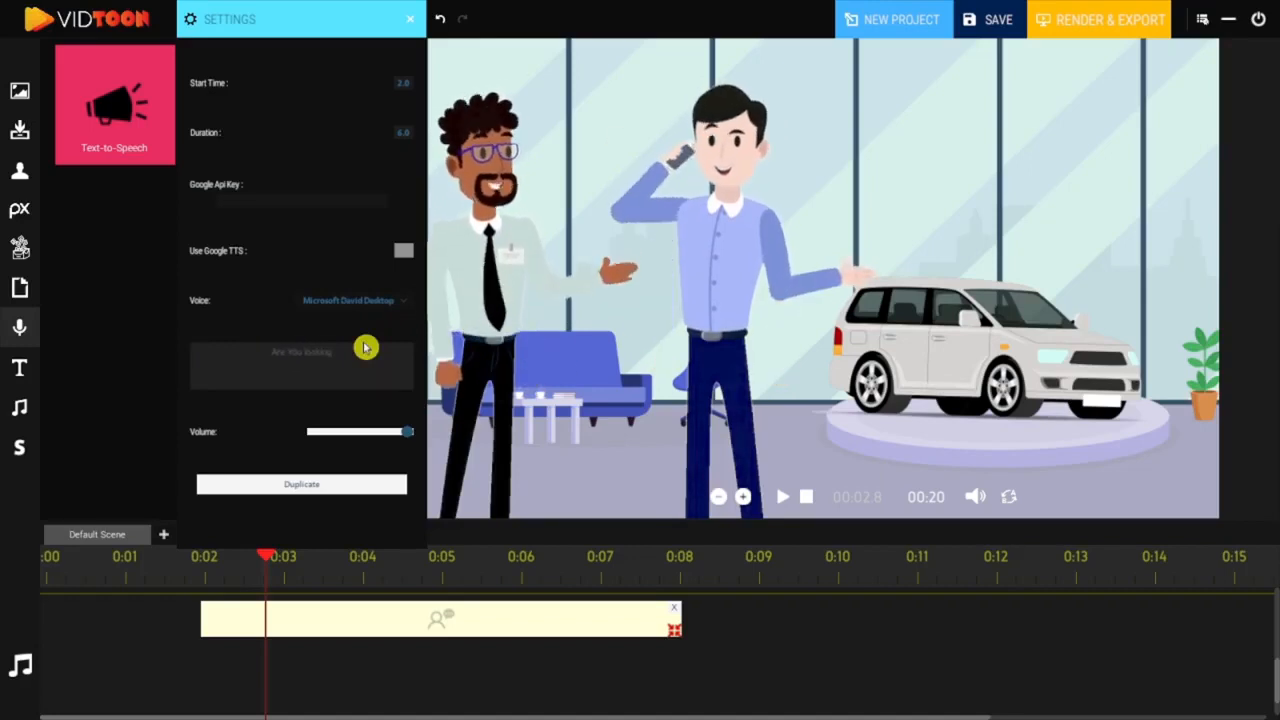
pyautogui.write(' for a good car')
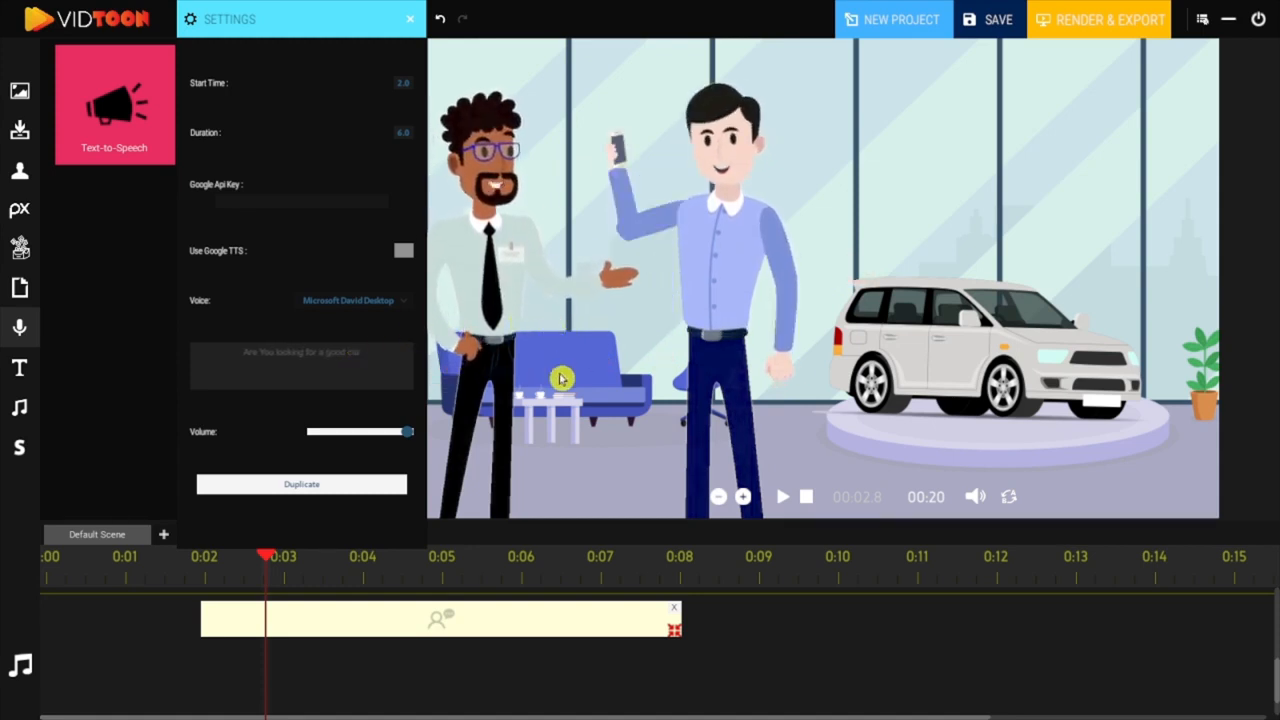
pyautogui.click(553, 371)
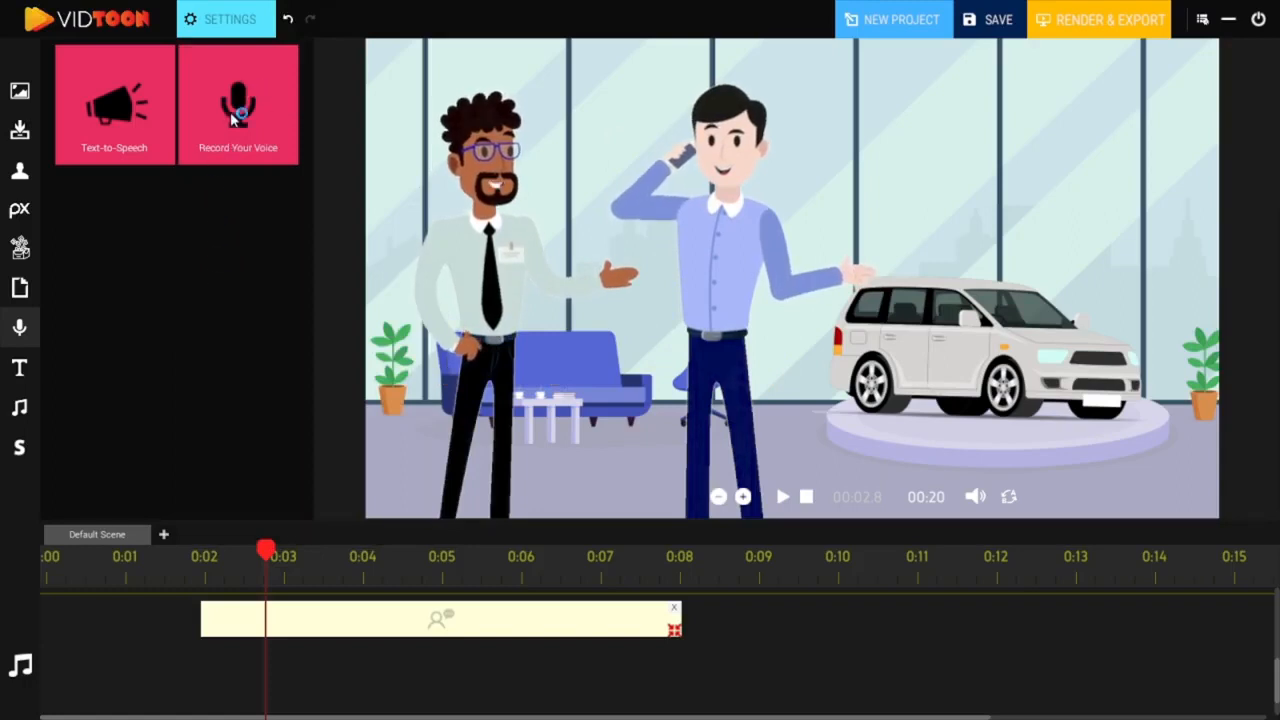
# Step: Add a voice recording clip at 2.3 seconds lasting 7.5 seconds and check its recording settings
pyautogui.moveTo(242, 114); pyautogui.dragTo(418, 680)
pyautogui.click(238, 20)
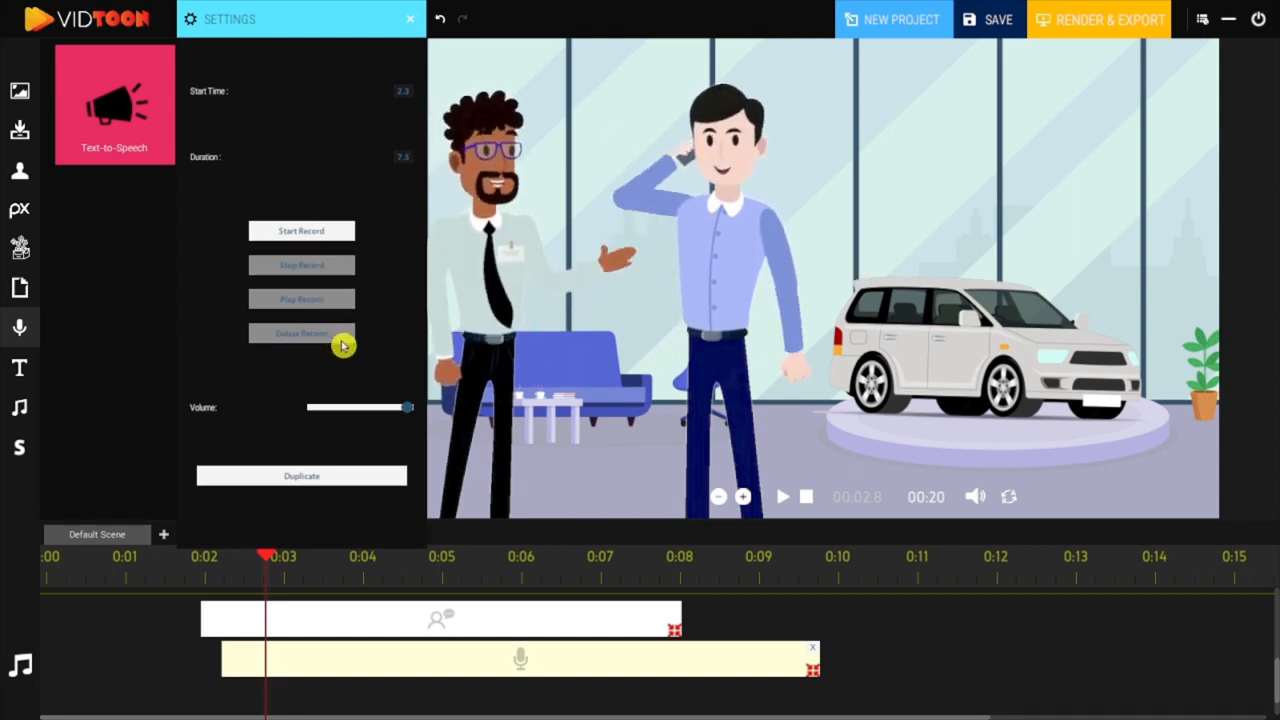
pyautogui.click(409, 25)
# Step: Delete the voice recording clip and the text-to-speech clip from the audio track
pyautogui.click(813, 667)
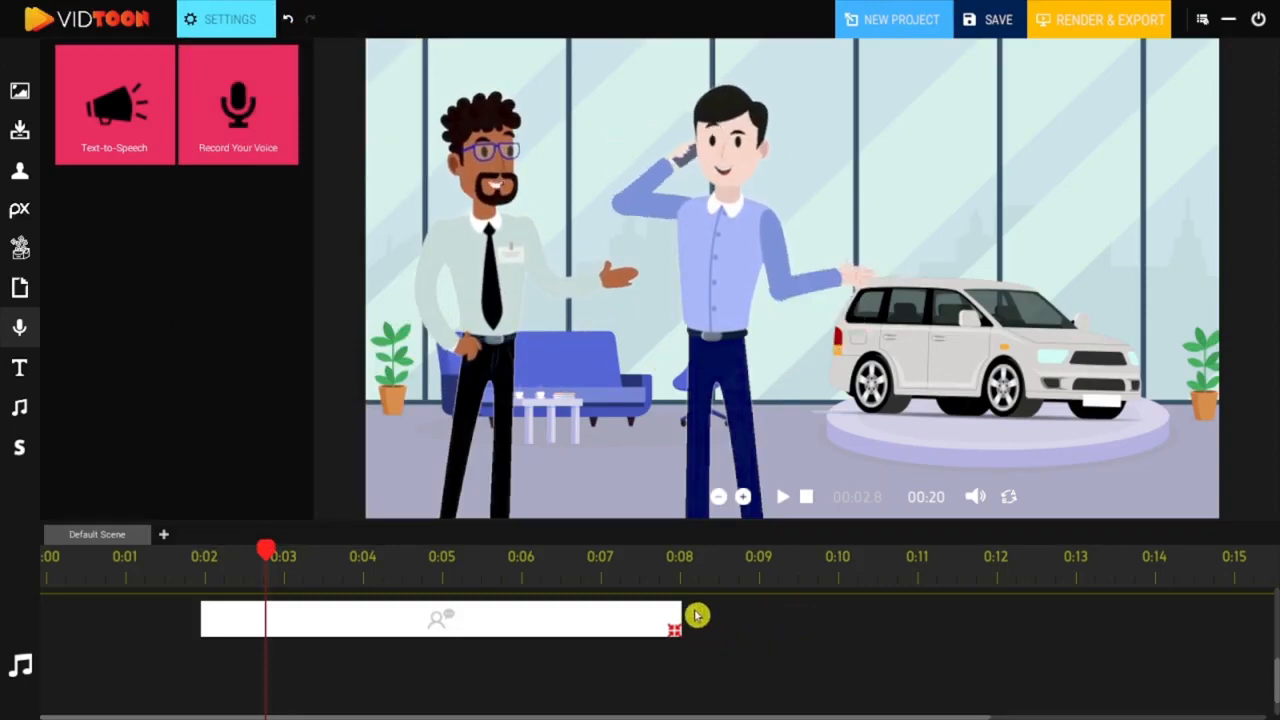
pyautogui.click(677, 614)
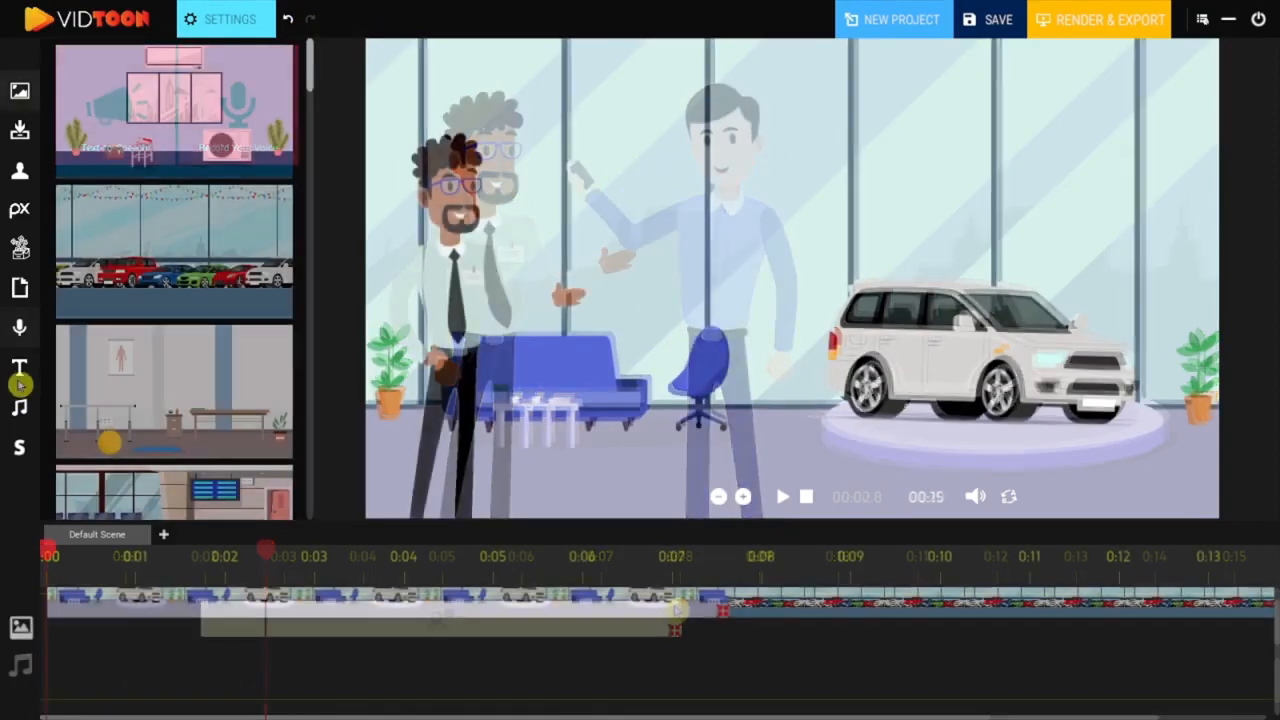
# Step: Add a four-second text clip at 1 second on the text track
pyautogui.click(20, 371)
pyautogui.moveTo(1276, 655); pyautogui.dragTo(1276, 672)
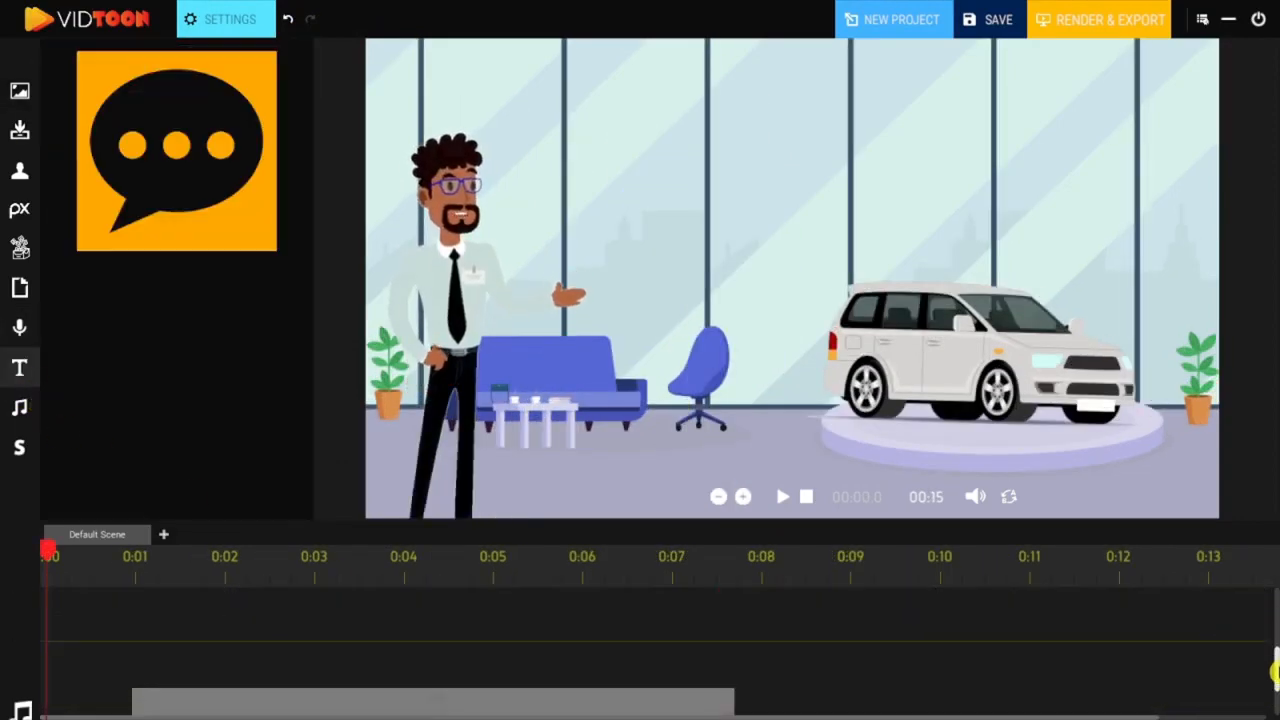
pyautogui.moveTo(137, 155); pyautogui.dragTo(255, 625)
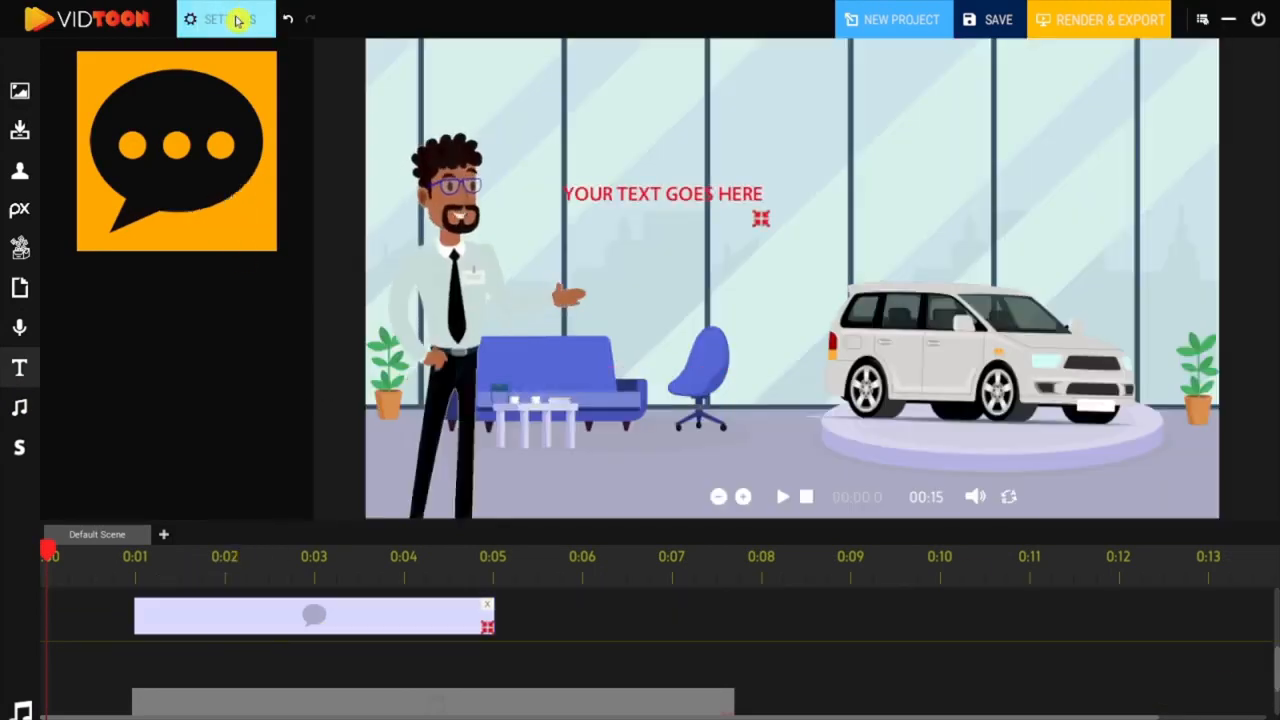
# Step: Style the text with a grey background and Alegreya-Black font, enter "Are you looking to buy or sell a vehicle any time soon?" and preview
pyautogui.click(237, 20)
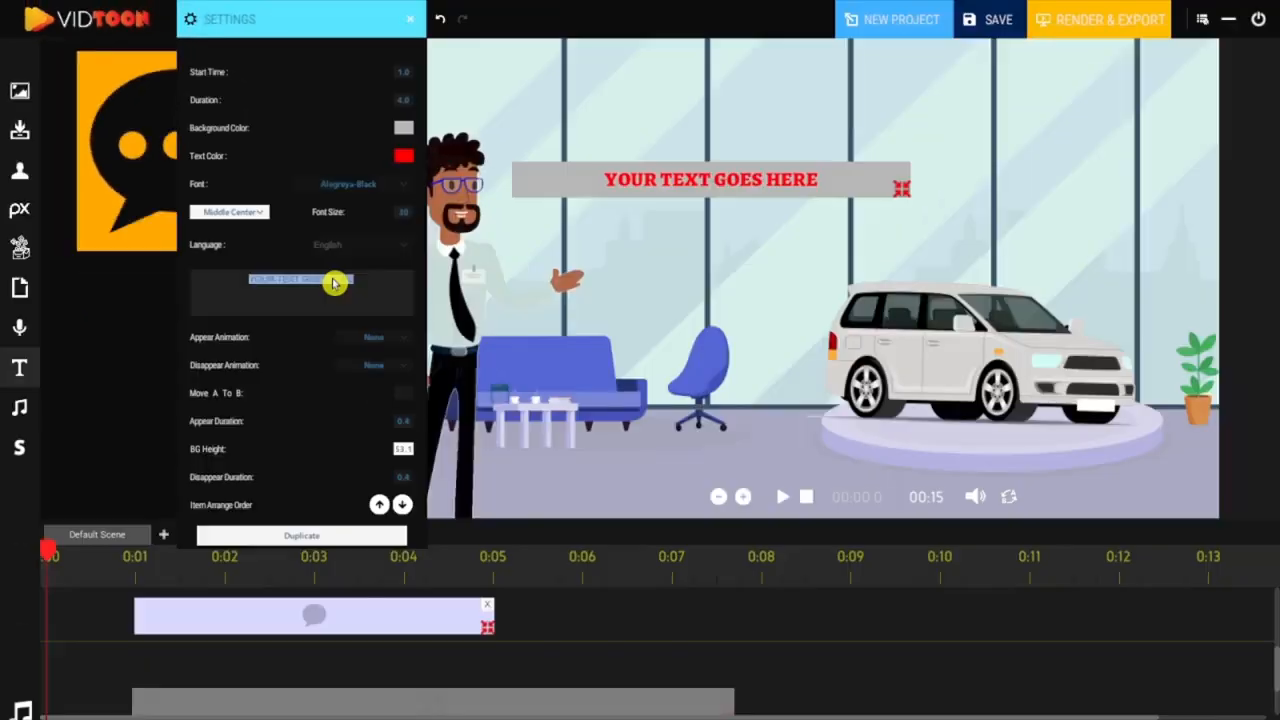
pyautogui.write('Are you looking')
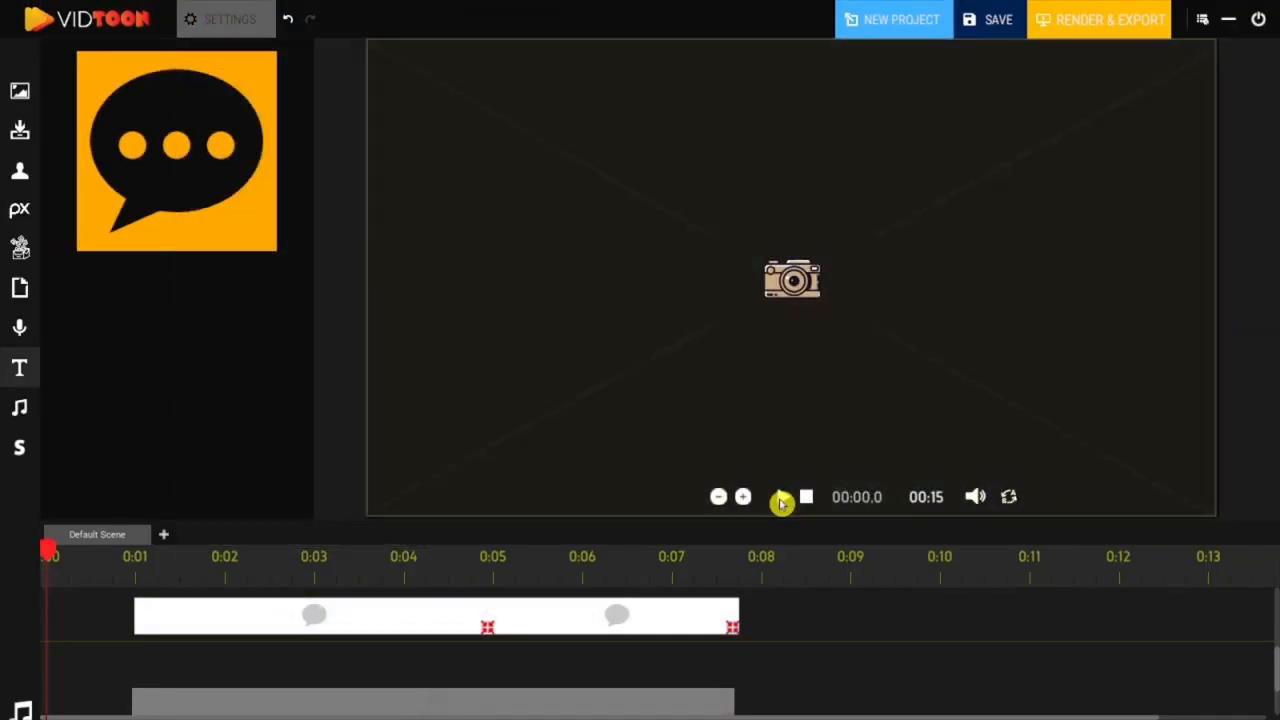
pyautogui.click(782, 500)
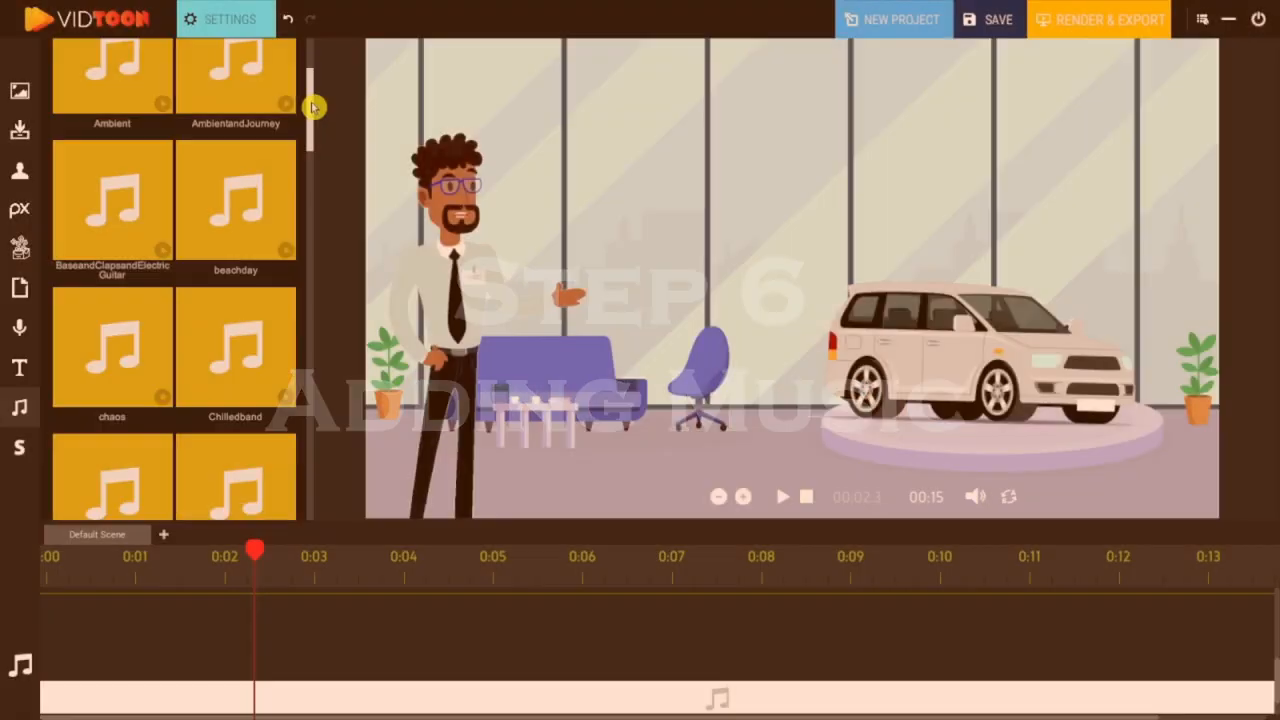
# Step: Add the Dancebattle track from the music library at the start of the audio track and extend it to 15 seconds
pyautogui.moveTo(309, 106); pyautogui.dragTo(310, 207)
pyautogui.moveTo(310, 207); pyautogui.dragTo(309, 223)
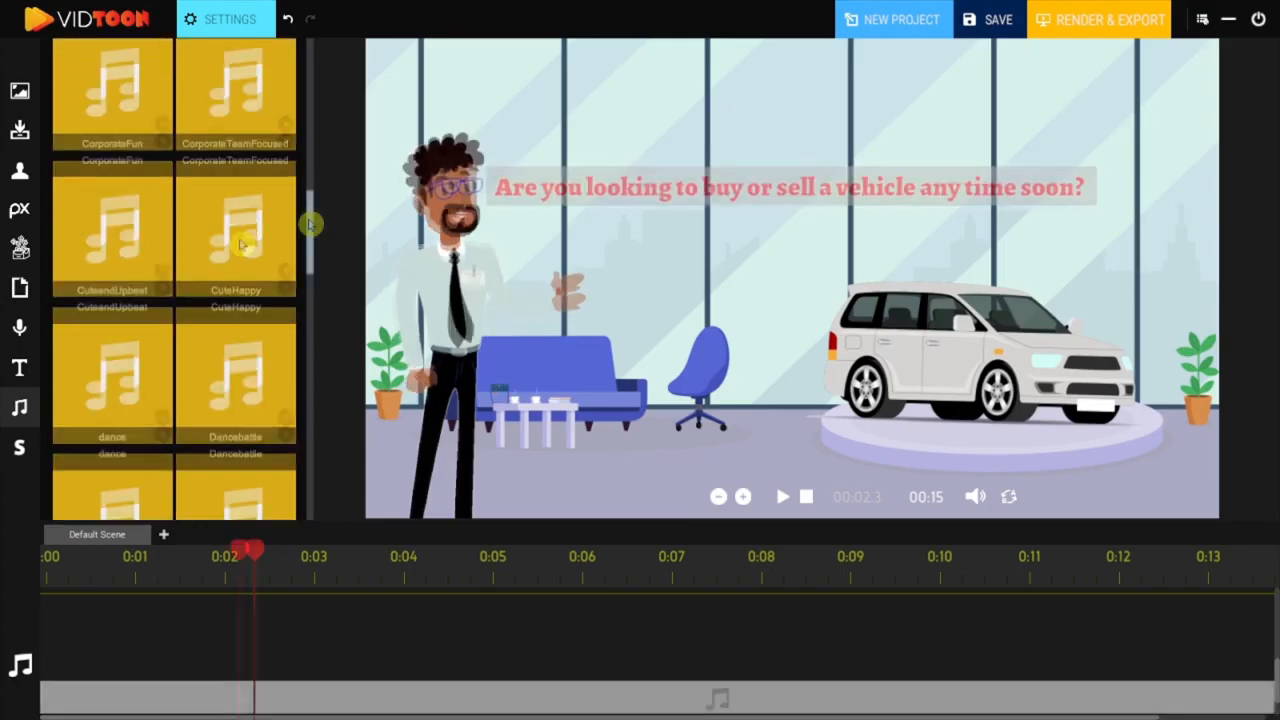
pyautogui.moveTo(236, 368); pyautogui.dragTo(46, 646)
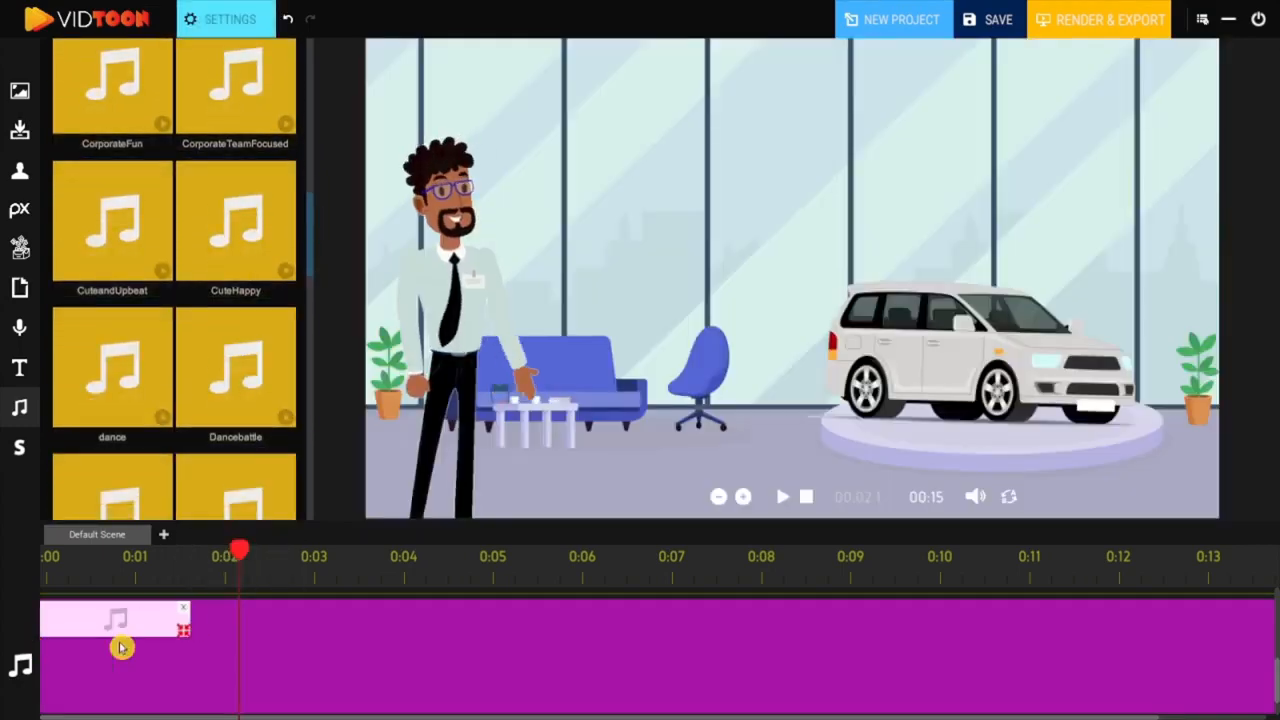
pyautogui.moveTo(303, 634); pyautogui.dragTo(1086, 654)
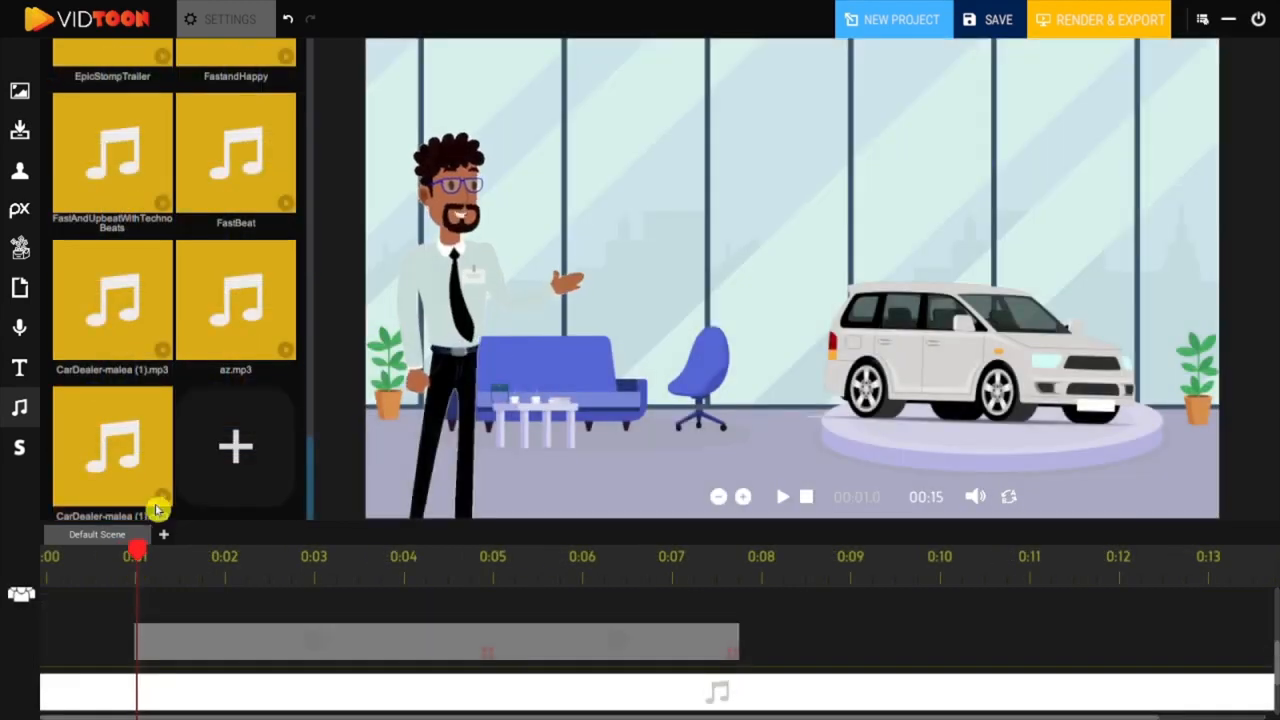
# Step: Lower the music clip's volume to less than half and preview the scene from the beginning
pyautogui.click(232, 456)
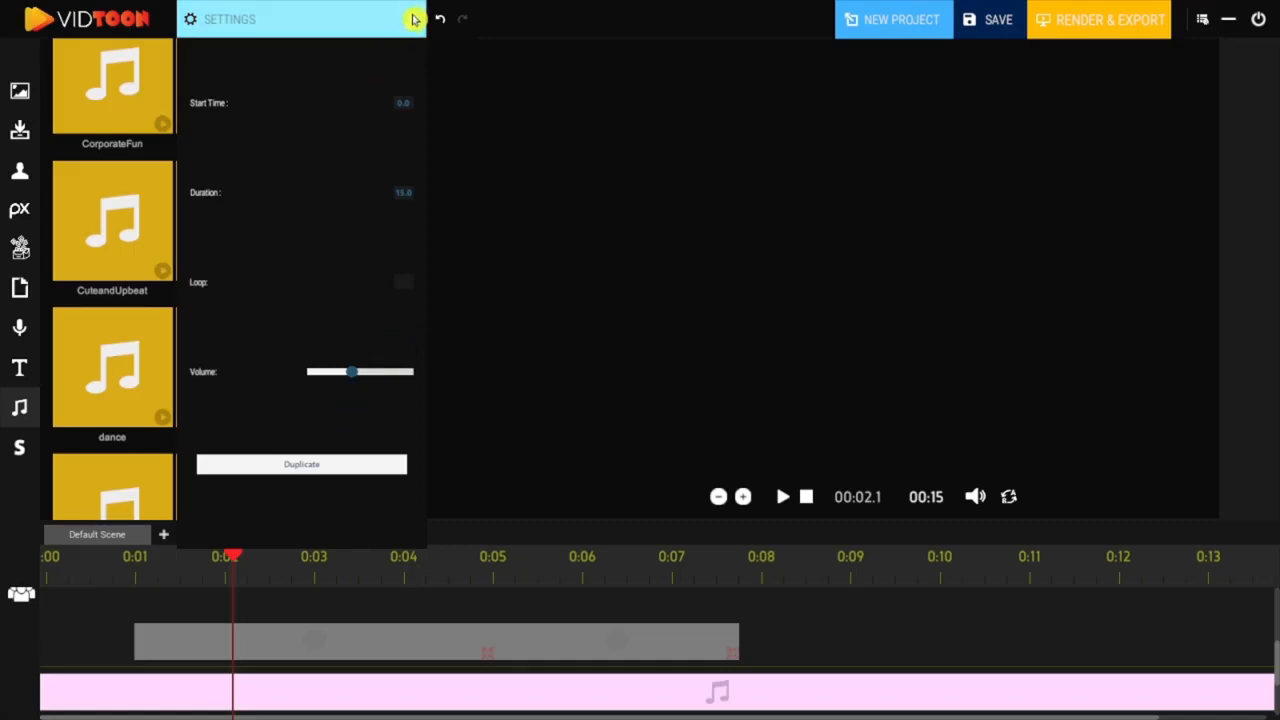
pyautogui.click(414, 19)
pyautogui.click(806, 496)
pyautogui.click(785, 496)
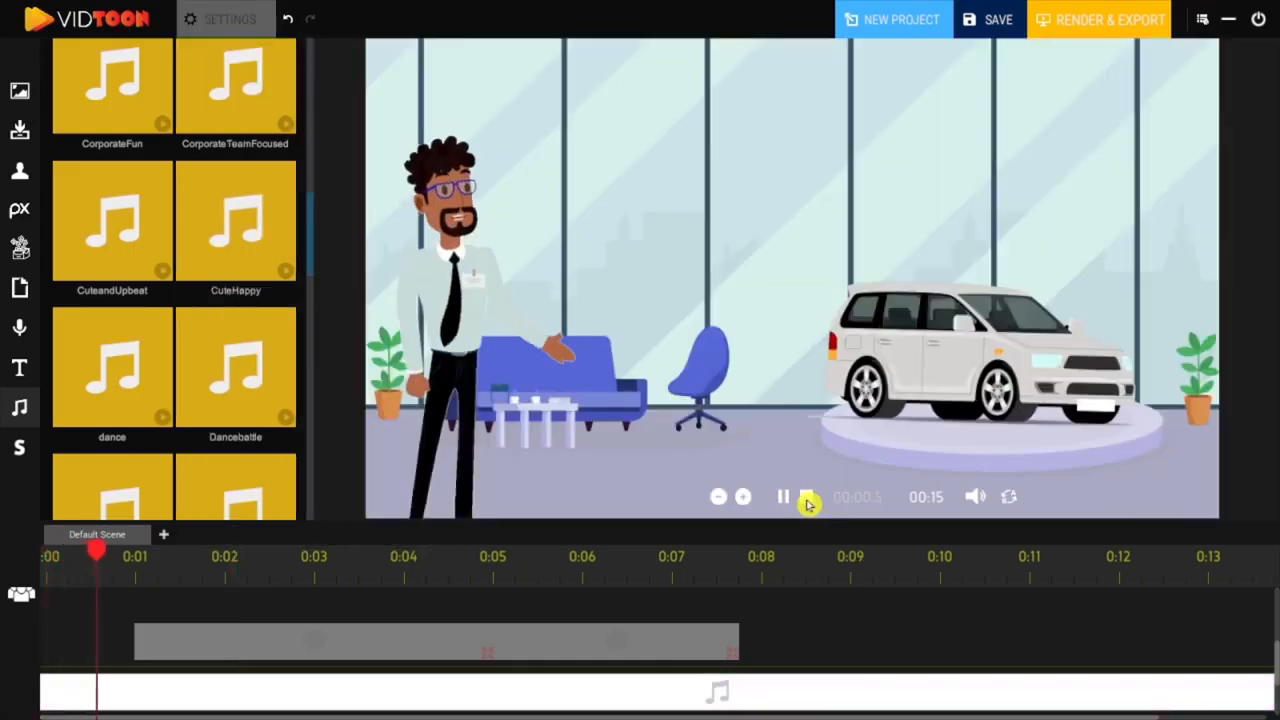
pyautogui.click(807, 497)
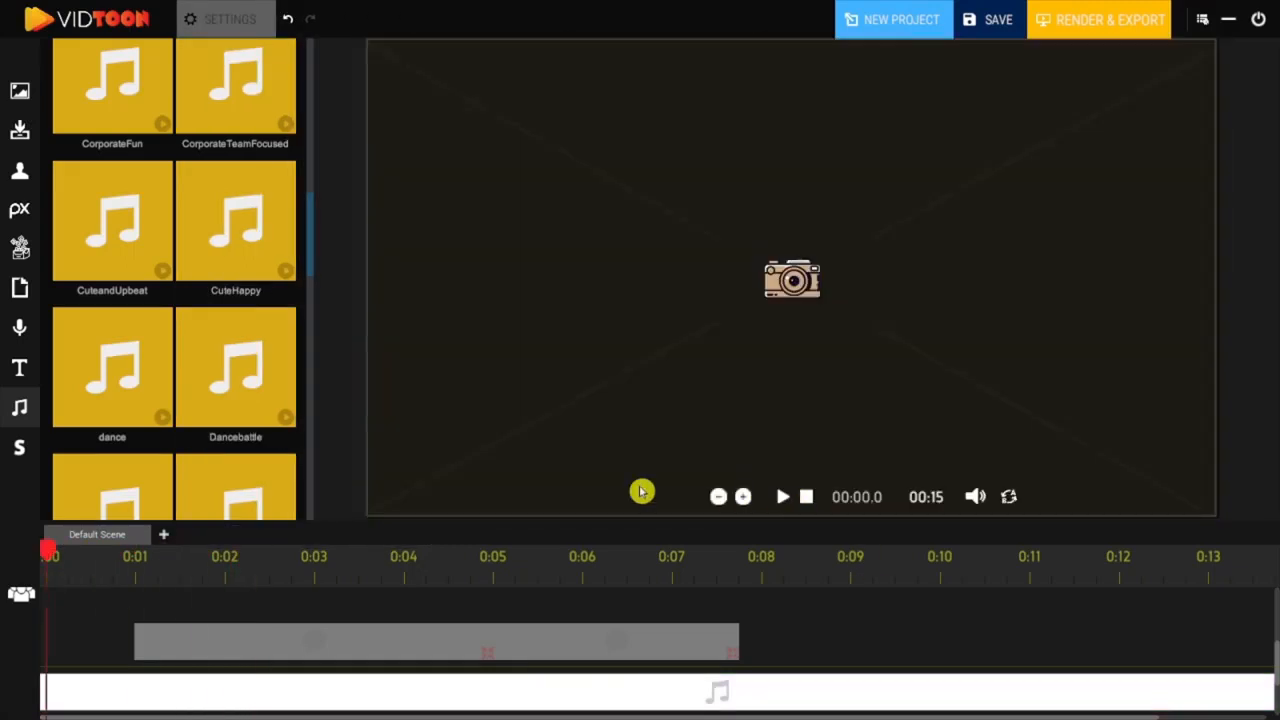
# Step: Set the playhead to 1 second and import CarDealer-malea (1).mp3 from the Desktop into the music library
pyautogui.moveTo(313, 251); pyautogui.dragTo(297, 506)
pyautogui.click(132, 572)
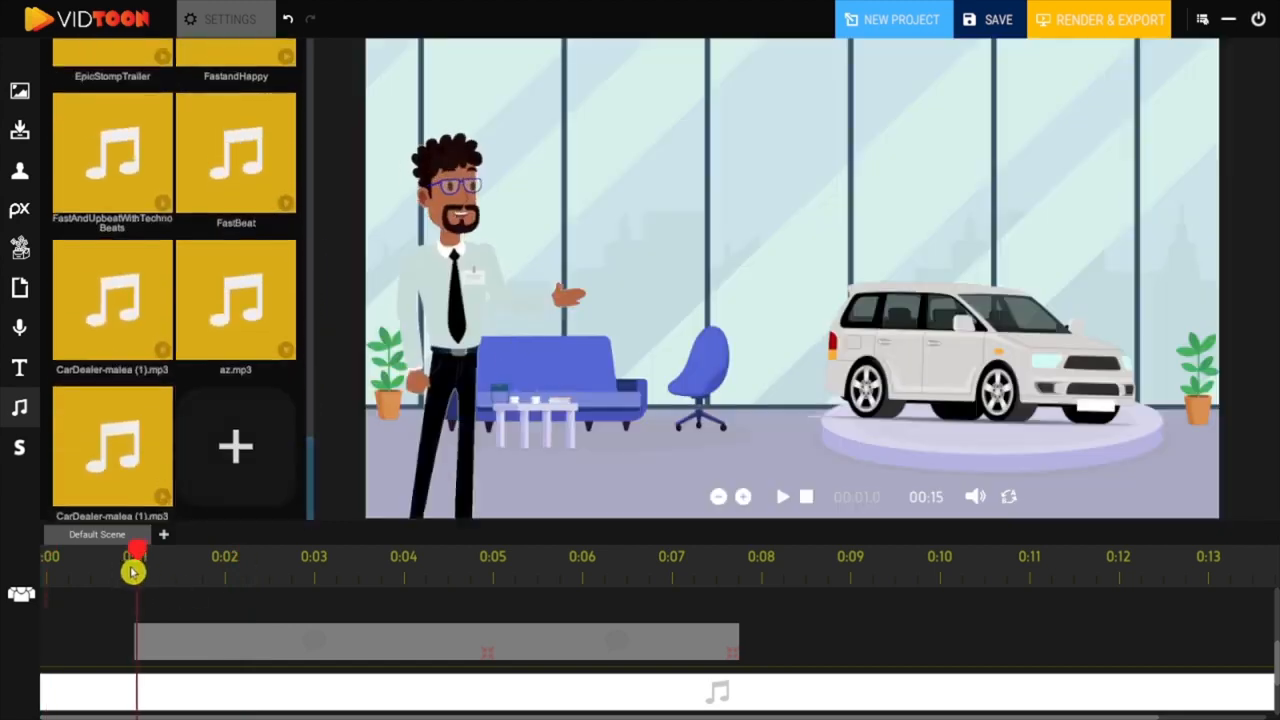
pyautogui.click(236, 452)
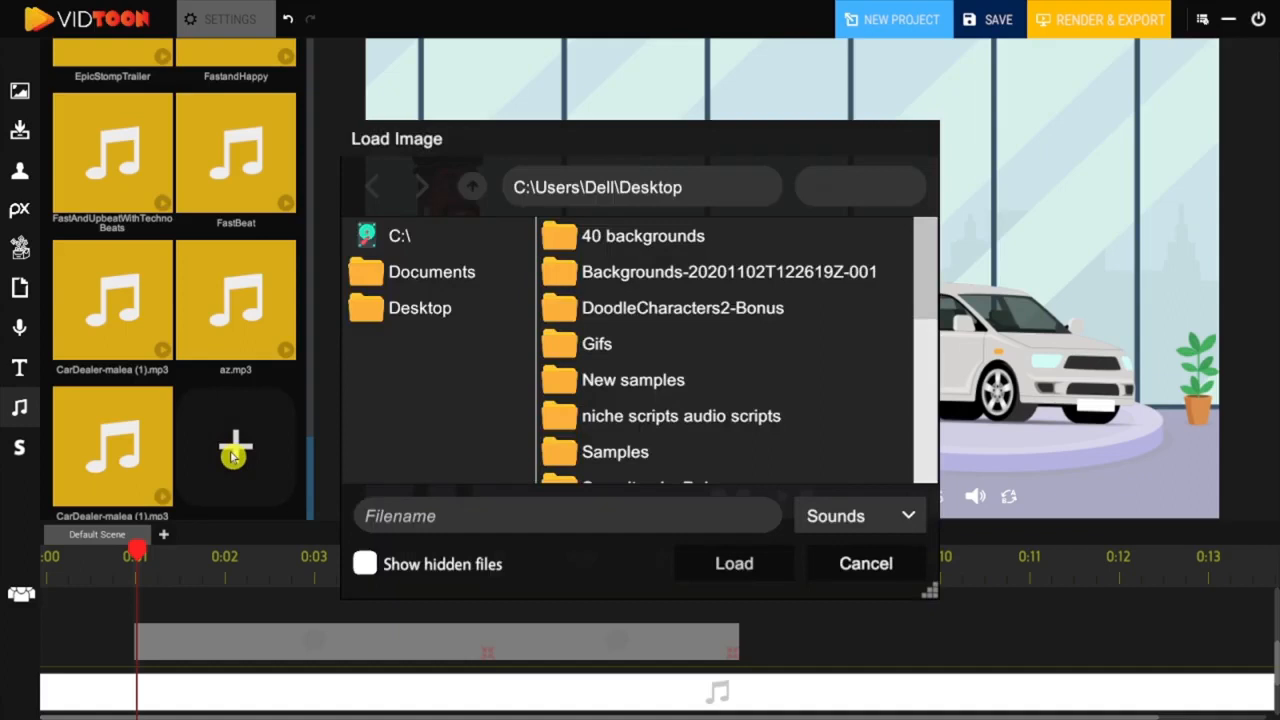
pyautogui.scroll(-5, 720, 360)
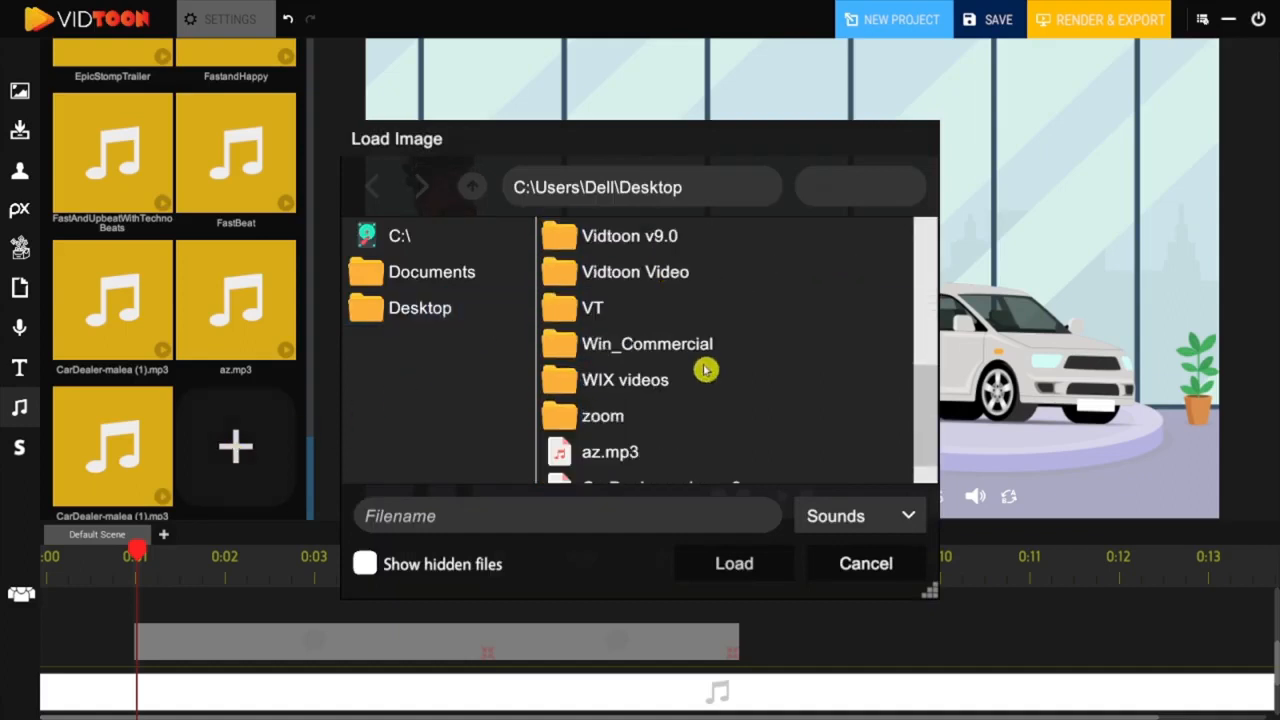
pyautogui.click(697, 470)
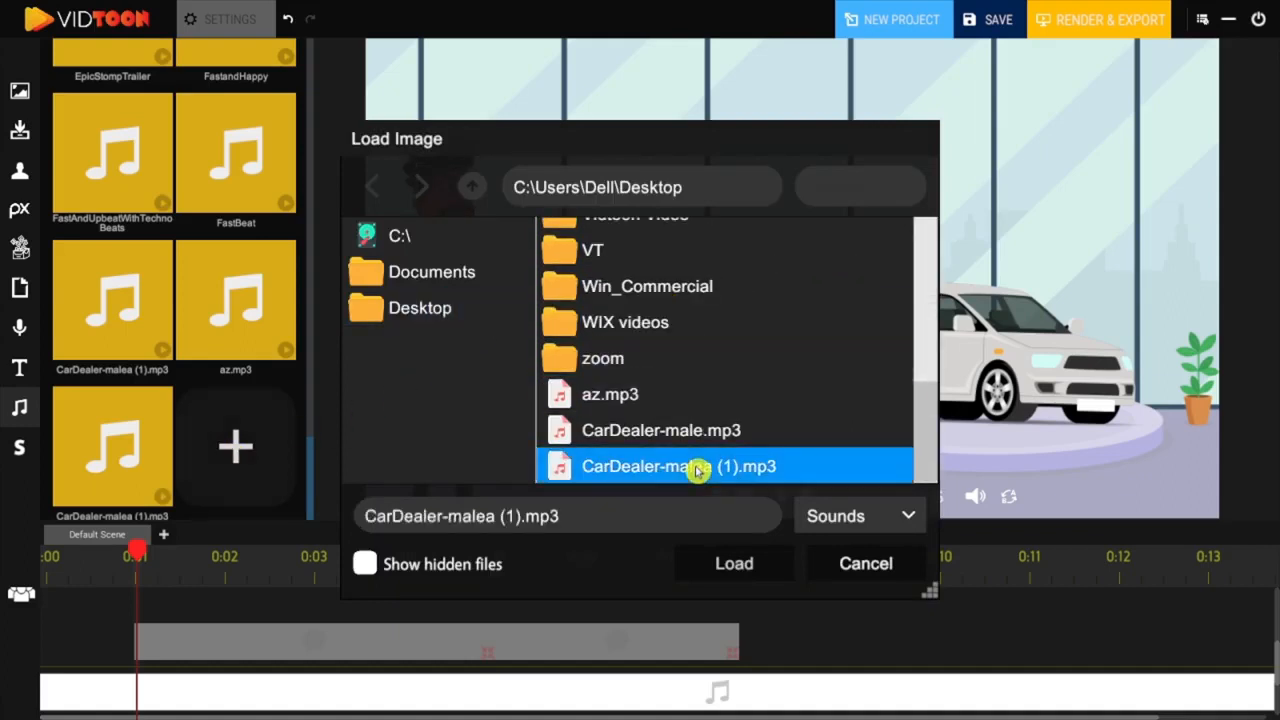
pyautogui.click(734, 563)
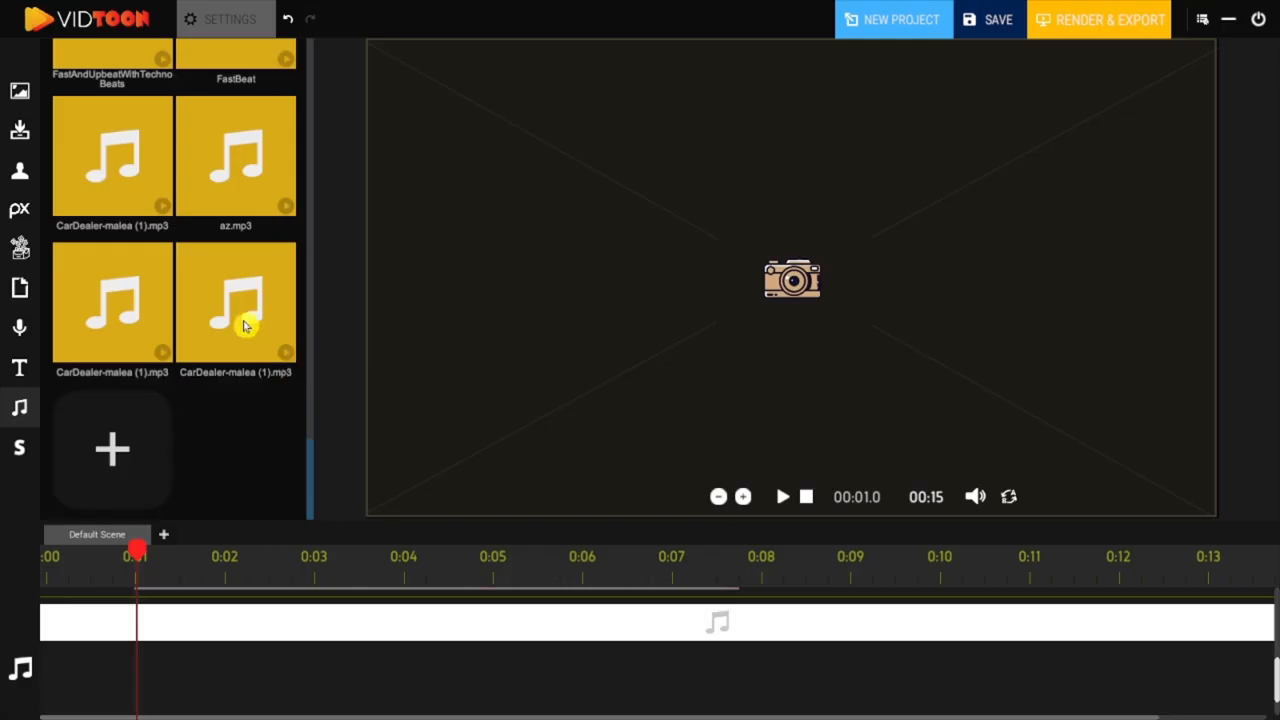
# Step: Add the imported CarDealer-malea (1).mp3 voiceover to the second audio track at 1 second and preview the scene from the beginning
pyautogui.moveTo(243, 323); pyautogui.dragTo(215, 670)
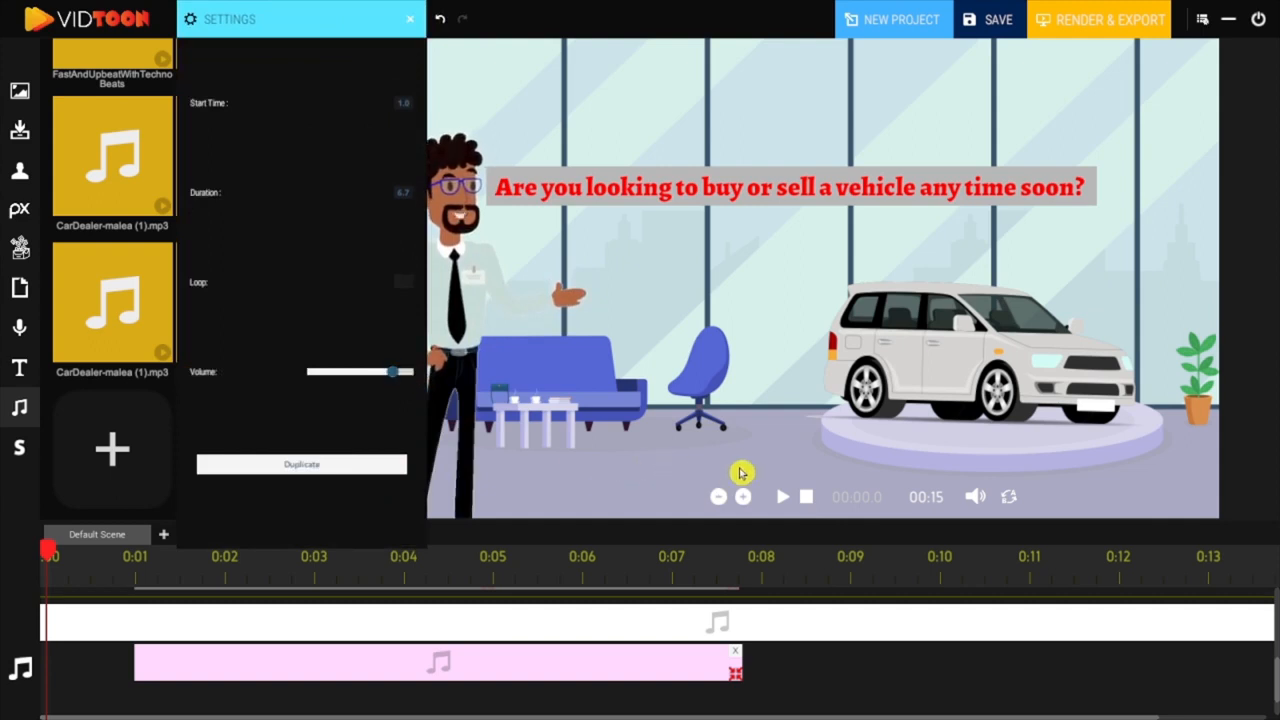
pyautogui.click(807, 497)
pyautogui.click(782, 497)
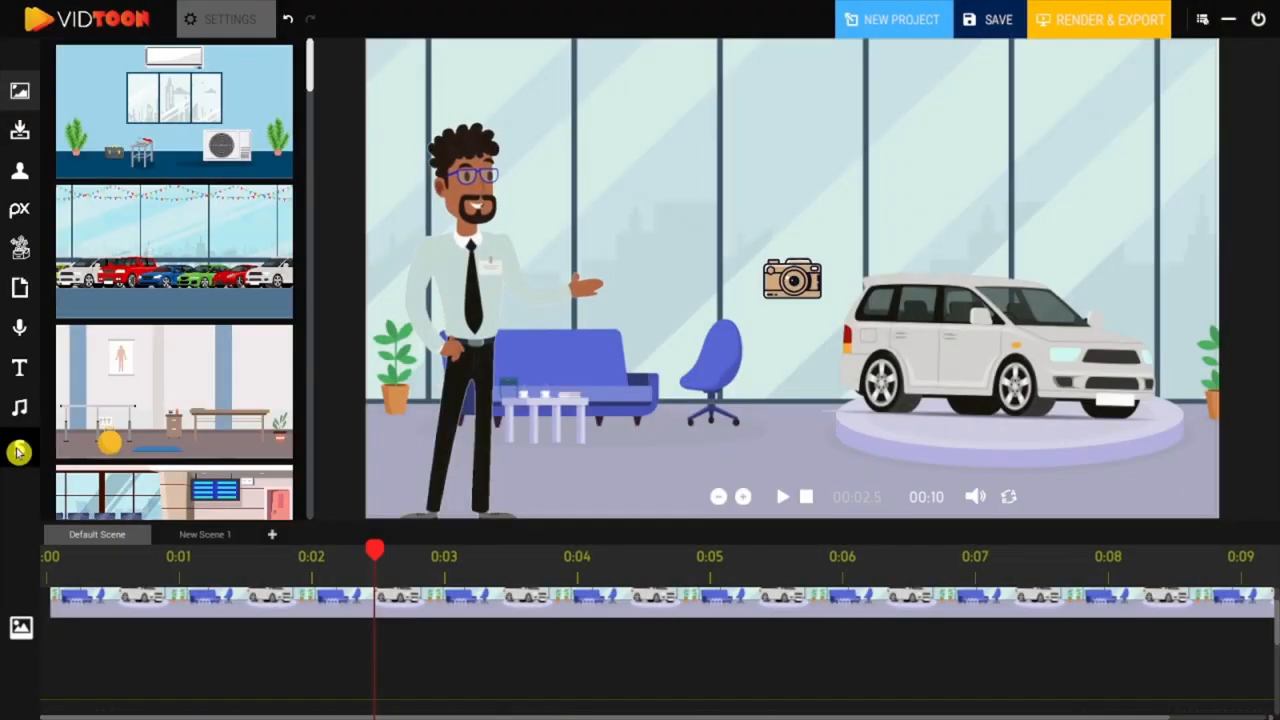
# Step: Add a new scene and place the showroom background with the row of colourful cars at the start of scene 2
pyautogui.click(18, 452)
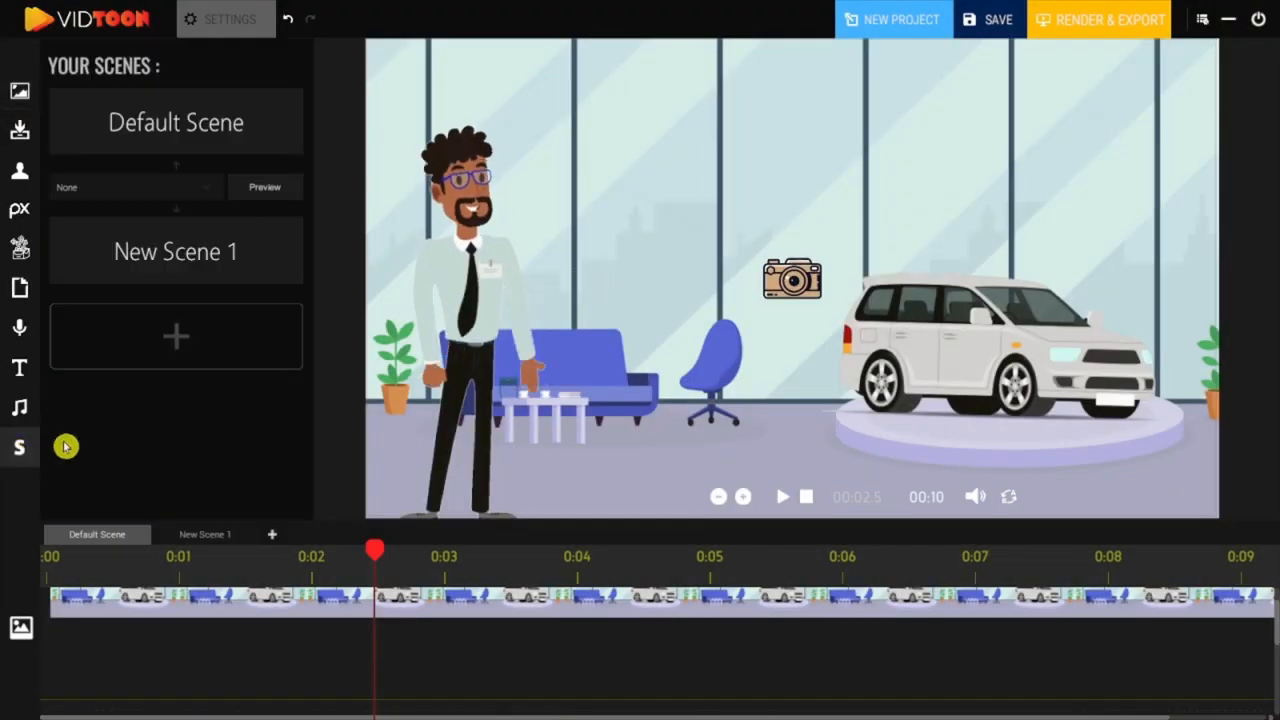
pyautogui.click(178, 336)
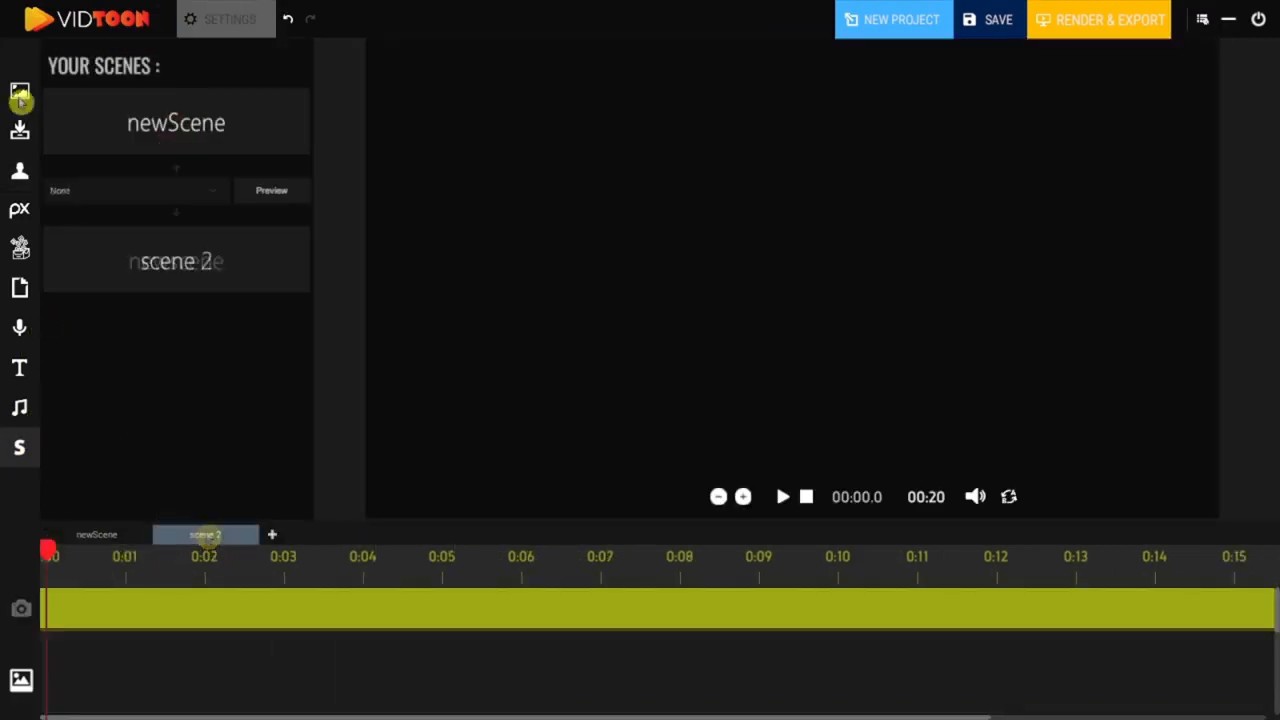
pyautogui.click(20, 90)
pyautogui.moveTo(99, 248); pyautogui.dragTo(453, 103)
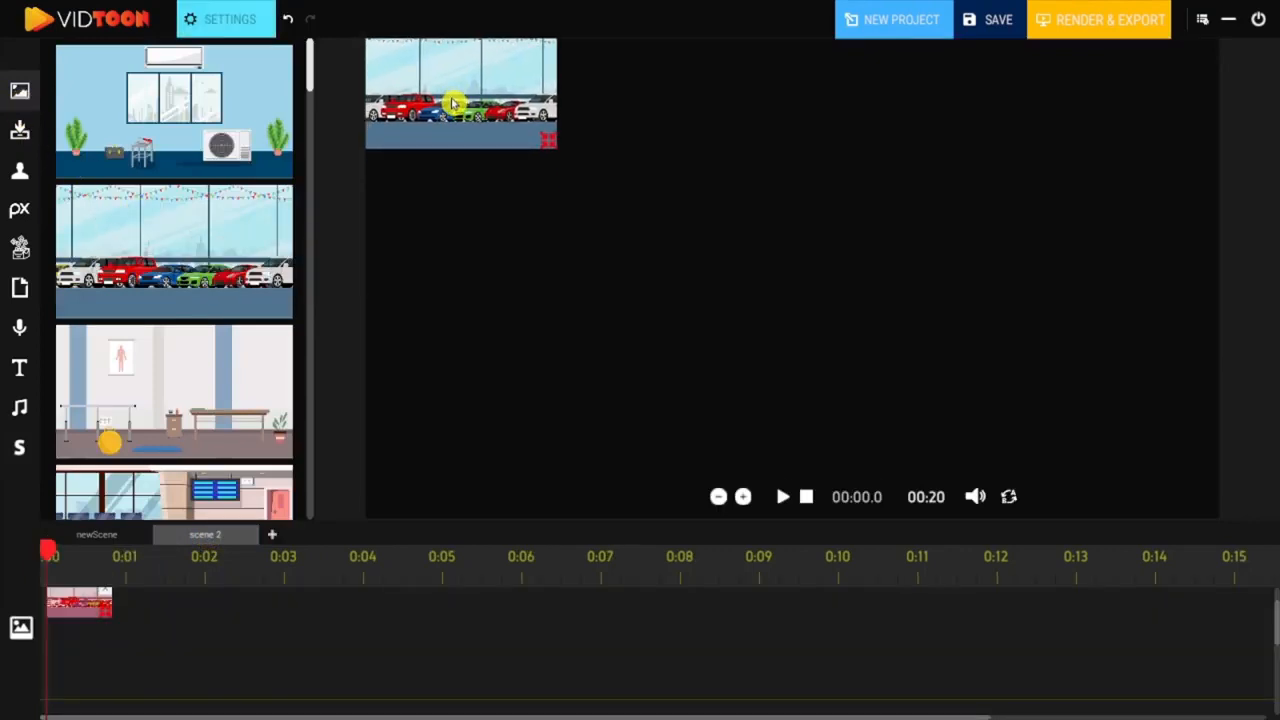
pyautogui.moveTo(552, 156); pyautogui.dragTo(545, 131)
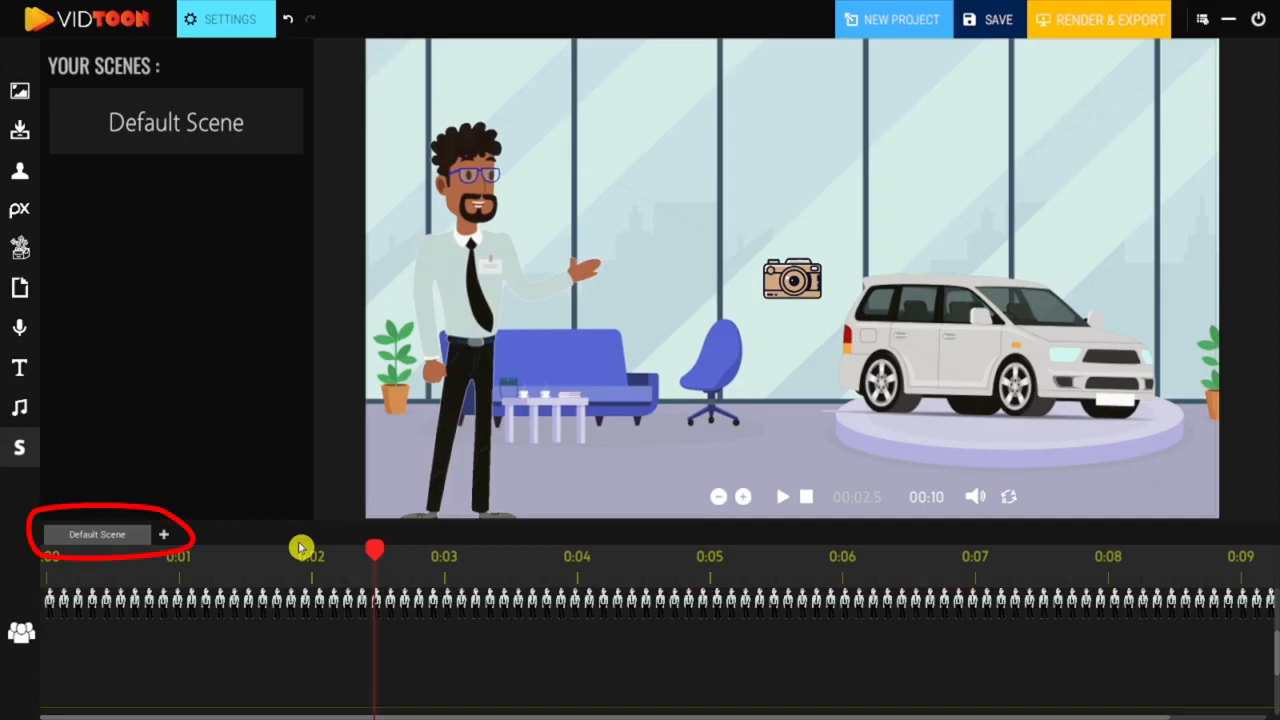
# Step: Add two new scenes after Default Scene and open New Scene 1
pyautogui.click(165, 537)
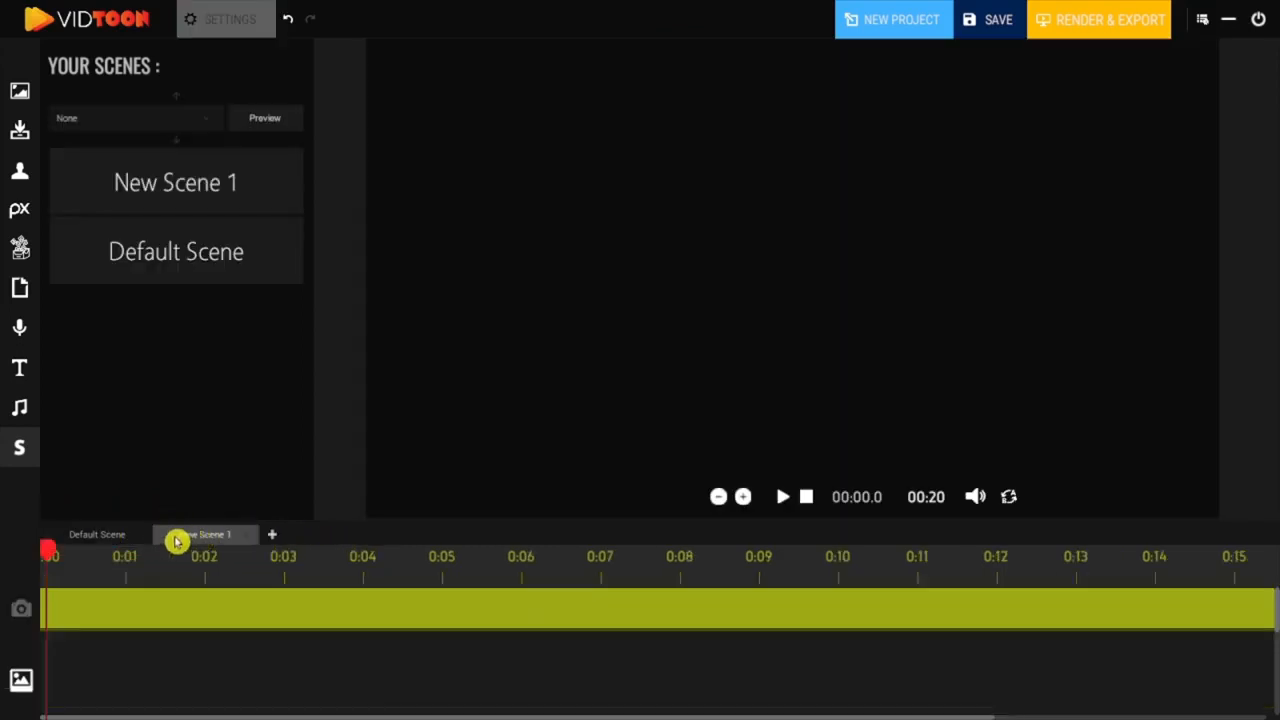
pyautogui.click(276, 540)
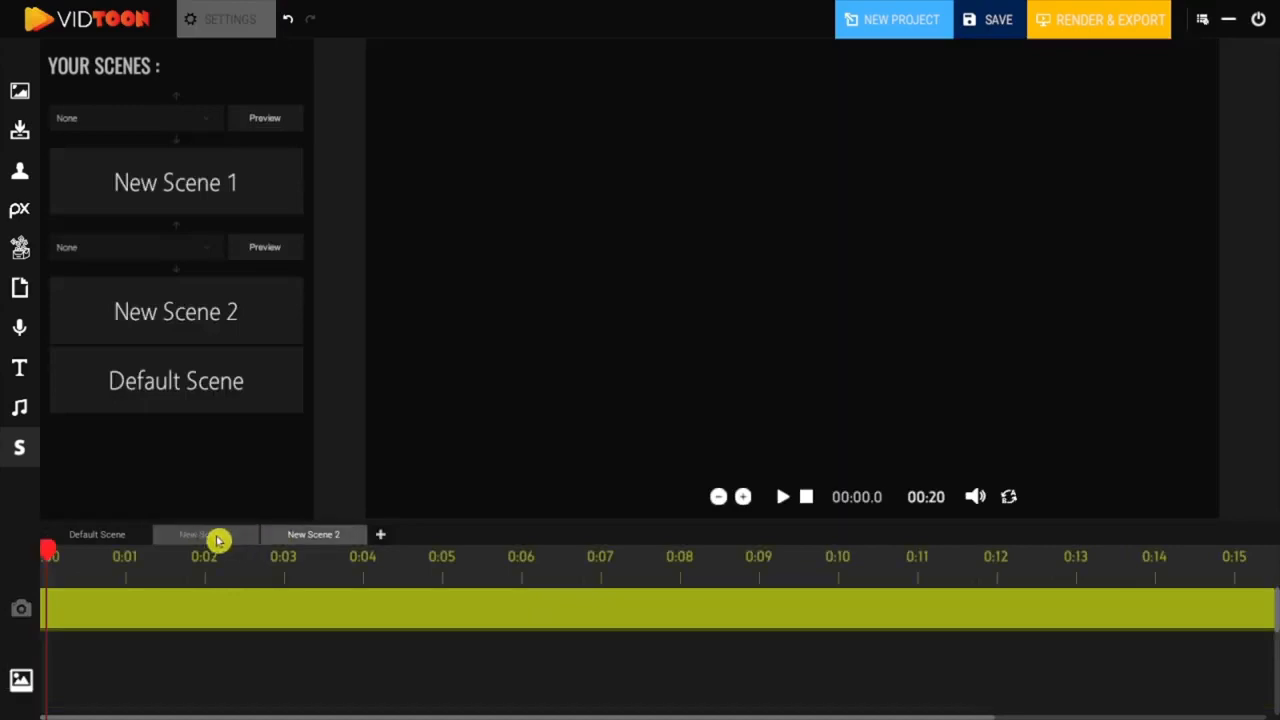
pyautogui.doubleClick(218, 541)
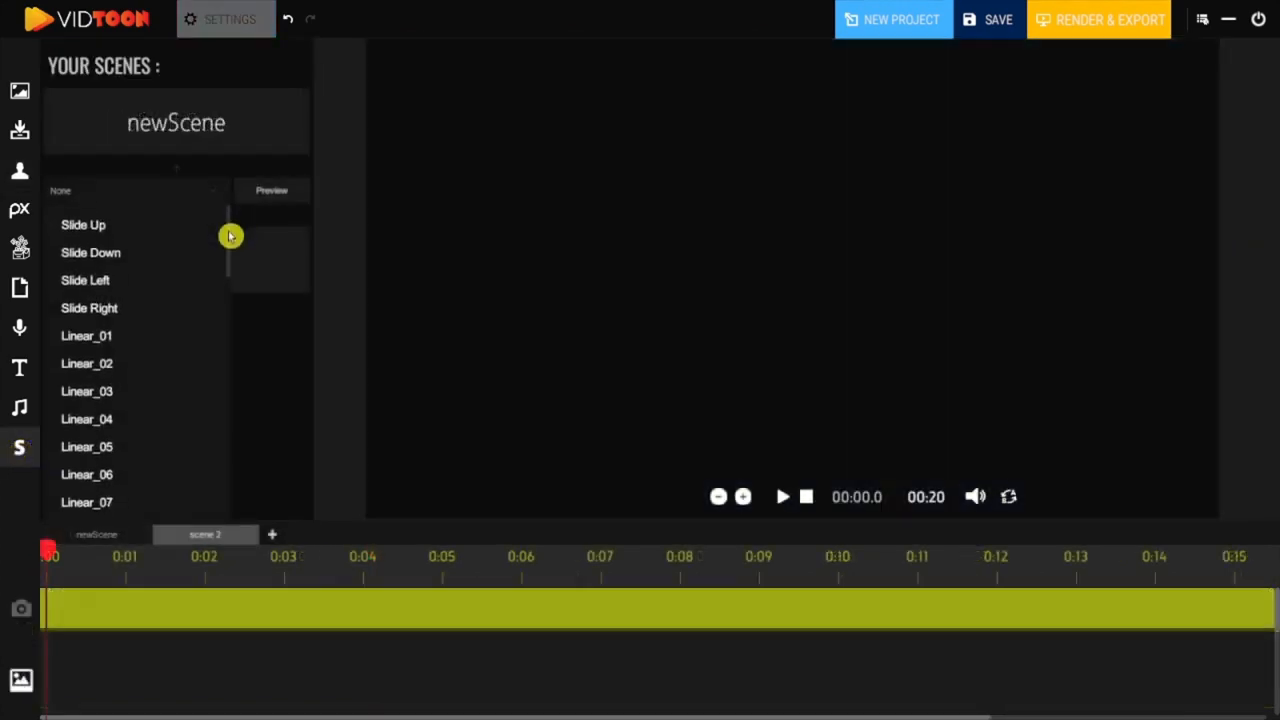
# Step: Try the Circle_04 and Circle_06 transitions between newScene and scene 2, previewing Circle_06
pyautogui.scroll(-2, 229, 247)
pyautogui.moveTo(229, 254); pyautogui.dragTo(220, 377)
pyautogui.click(126, 340)
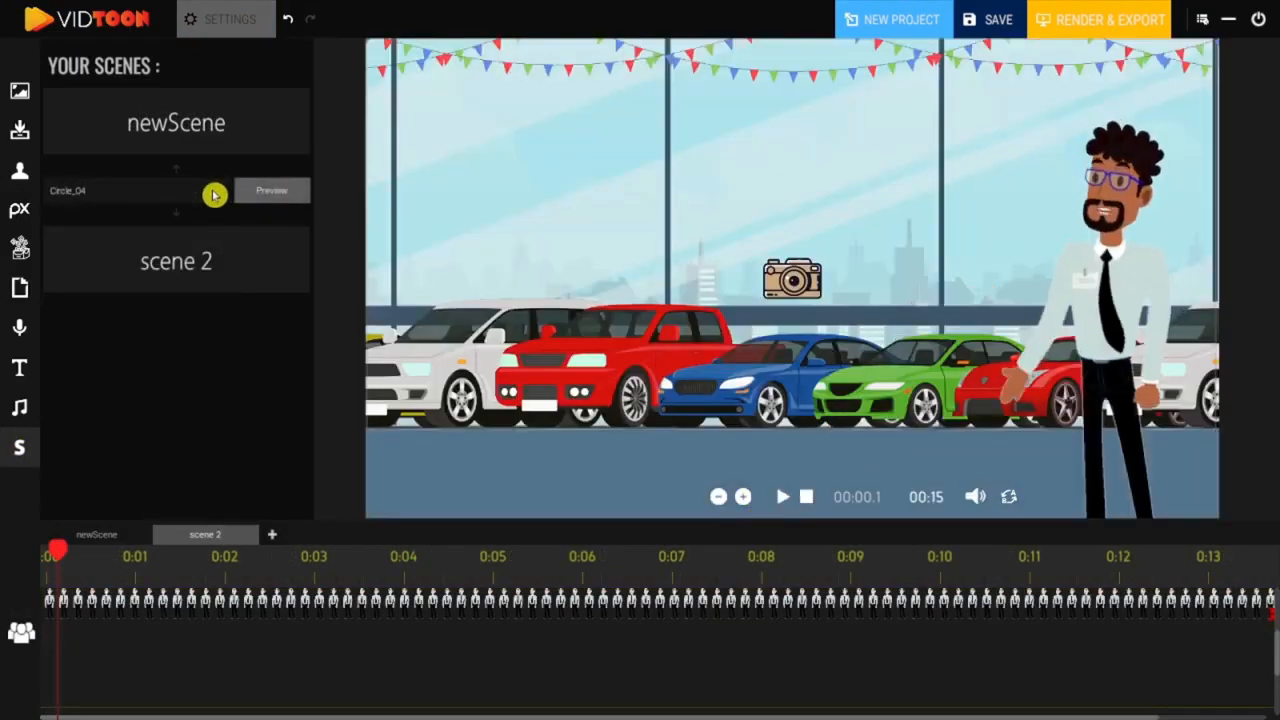
pyautogui.click(211, 191)
pyautogui.scroll(-1, 145, 378)
pyautogui.click(112, 376)
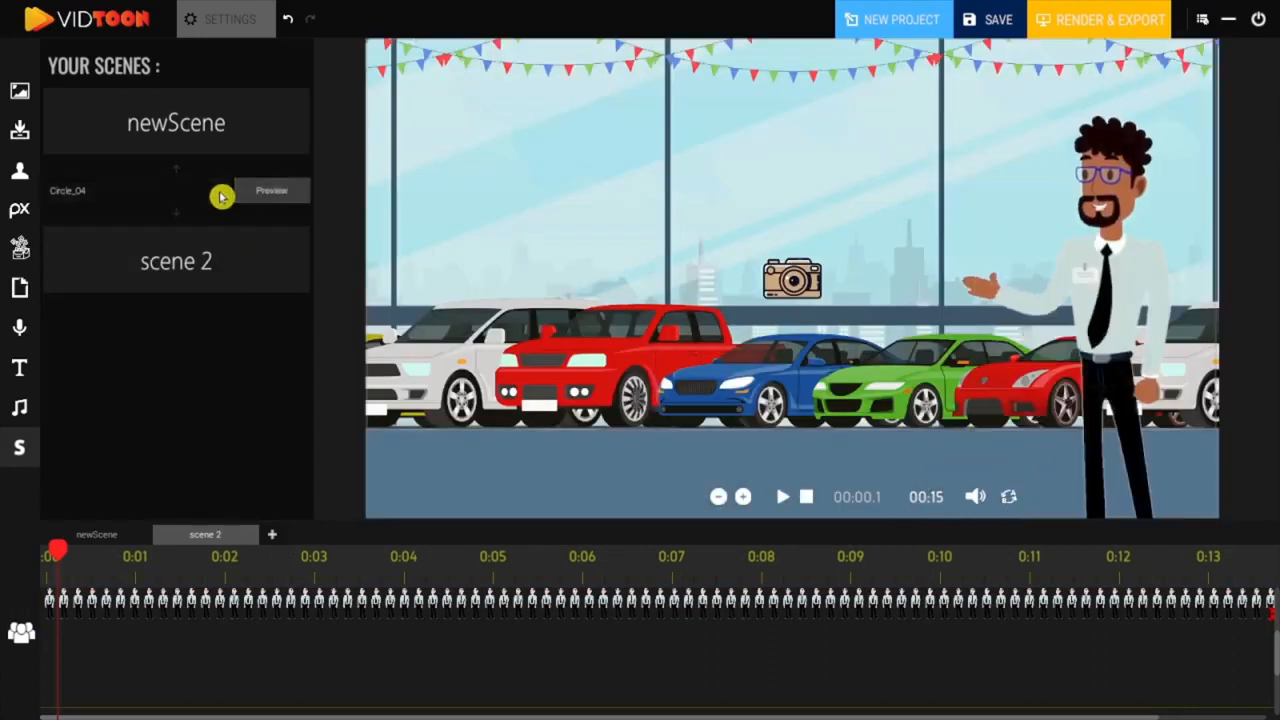
pyautogui.click(218, 193)
pyautogui.click(114, 371)
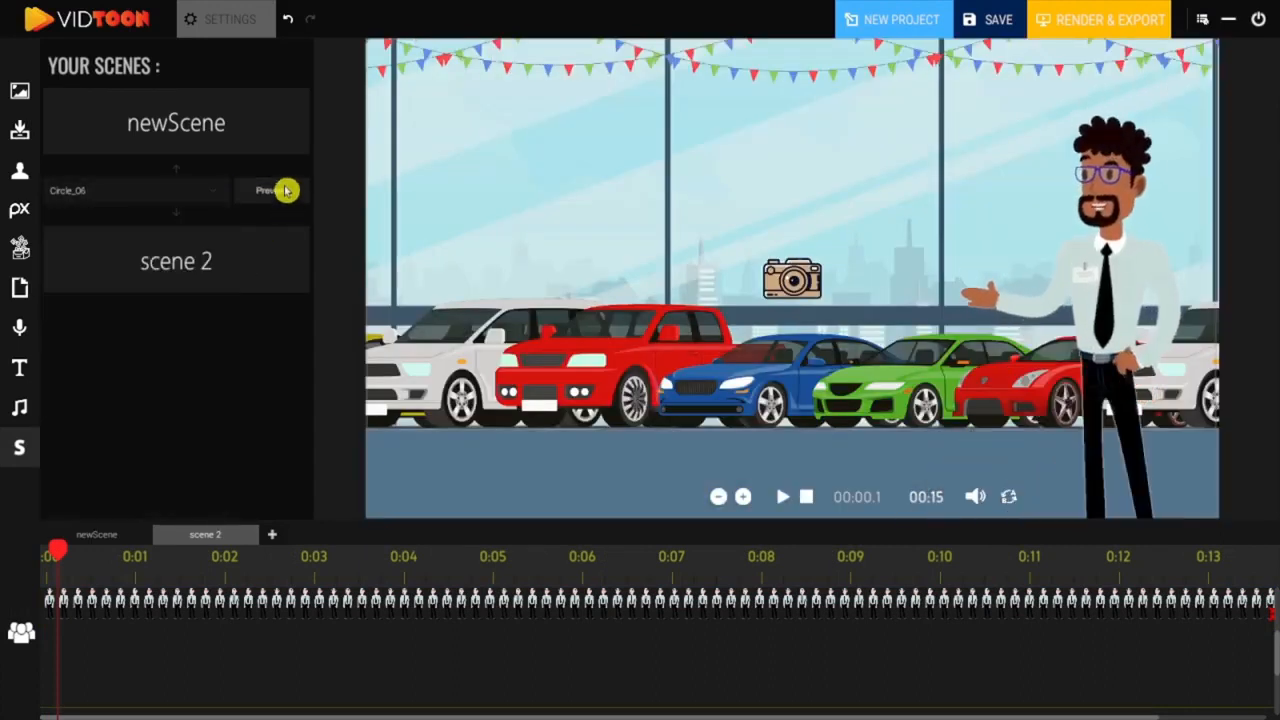
pyautogui.click(285, 191)
# Step: Set the transition between newScene and scene 2 to Triangle_01 and preview it
pyautogui.click(211, 193)
pyautogui.scroll(-5, 113, 423)
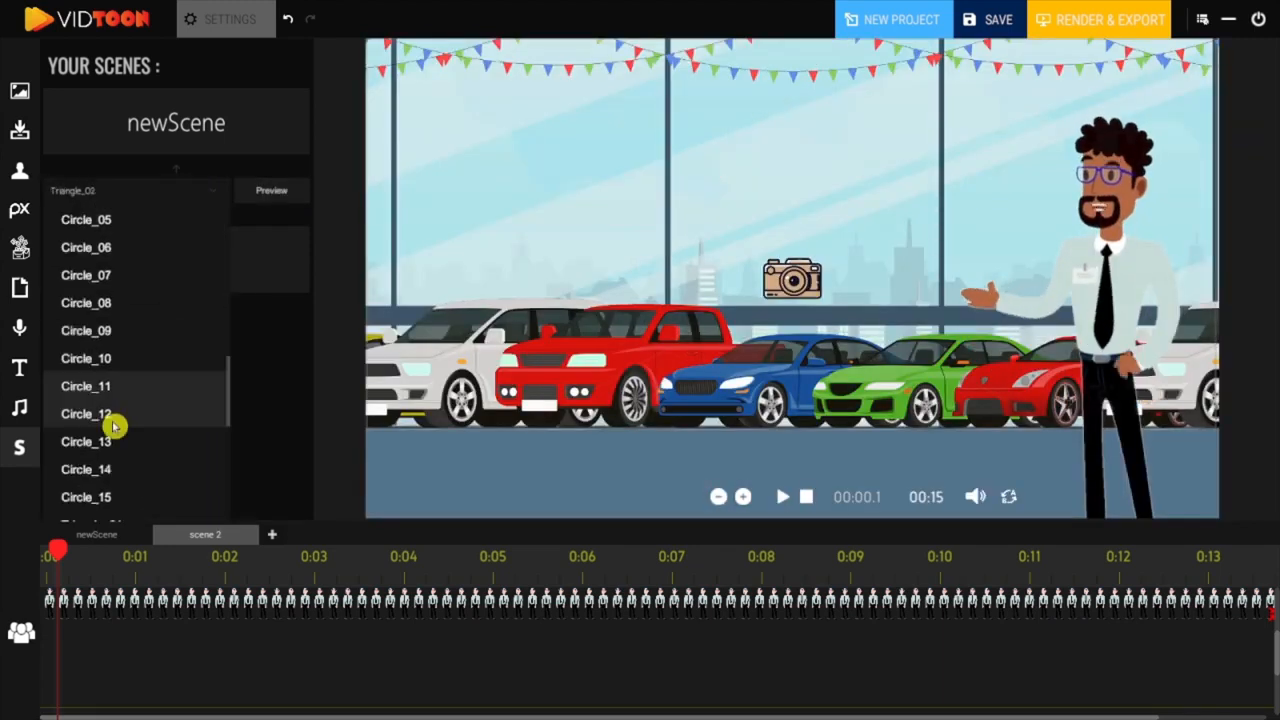
pyautogui.scroll(-2, 113, 423)
pyautogui.click(144, 426)
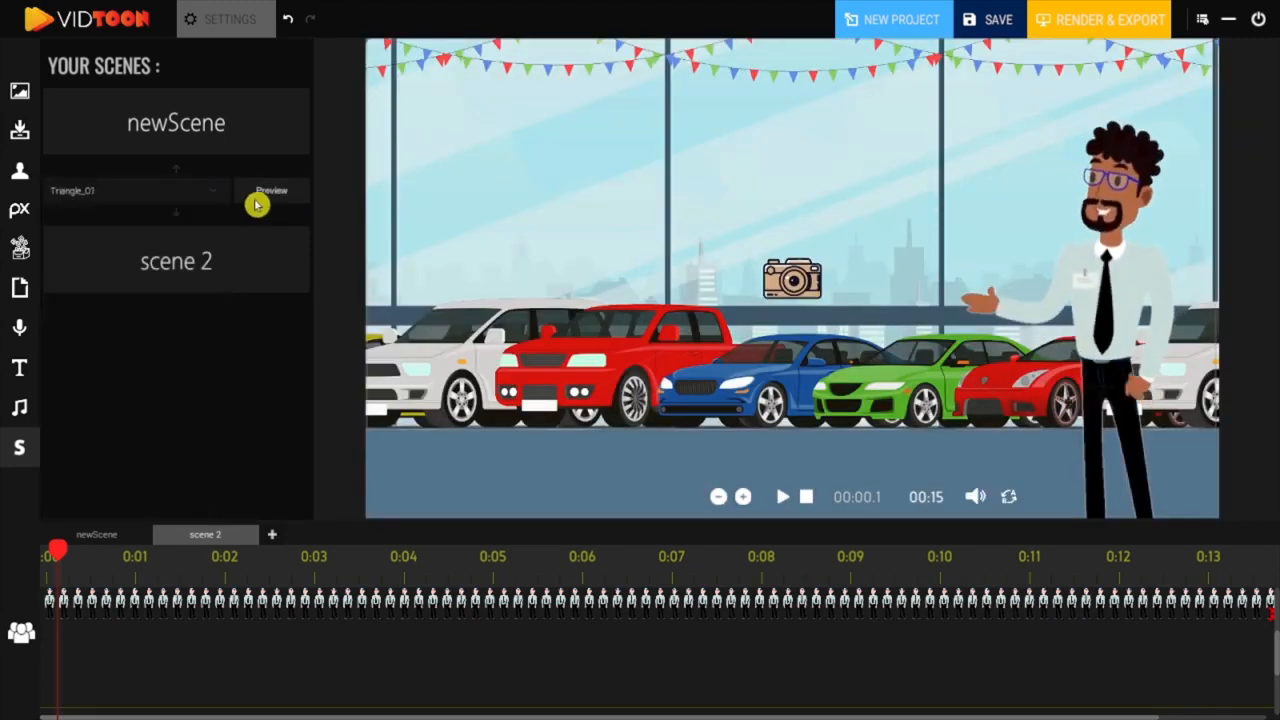
pyautogui.click(266, 193)
# Step: Try the Diagonal Squares and Hexagon transitions between newScene and scene 2, previewing each
pyautogui.click(217, 194)
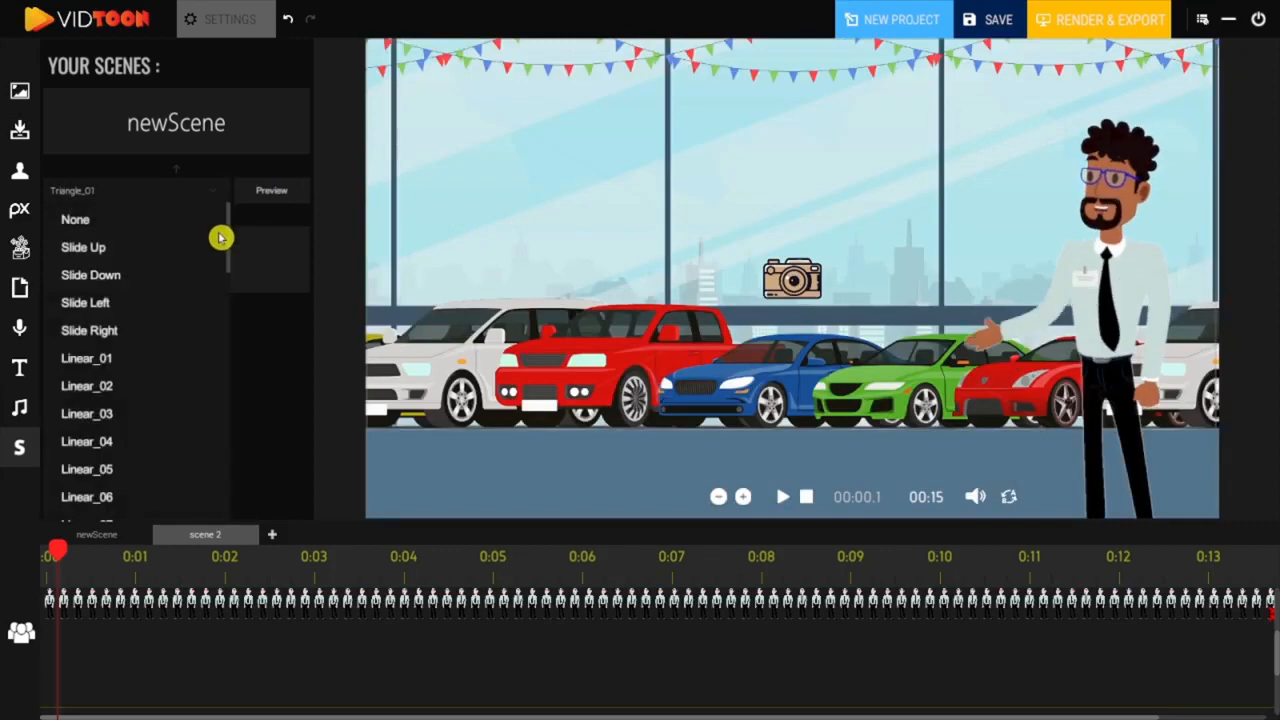
pyautogui.scroll(-10, 139, 299)
pyautogui.click(148, 297)
pyautogui.click(274, 192)
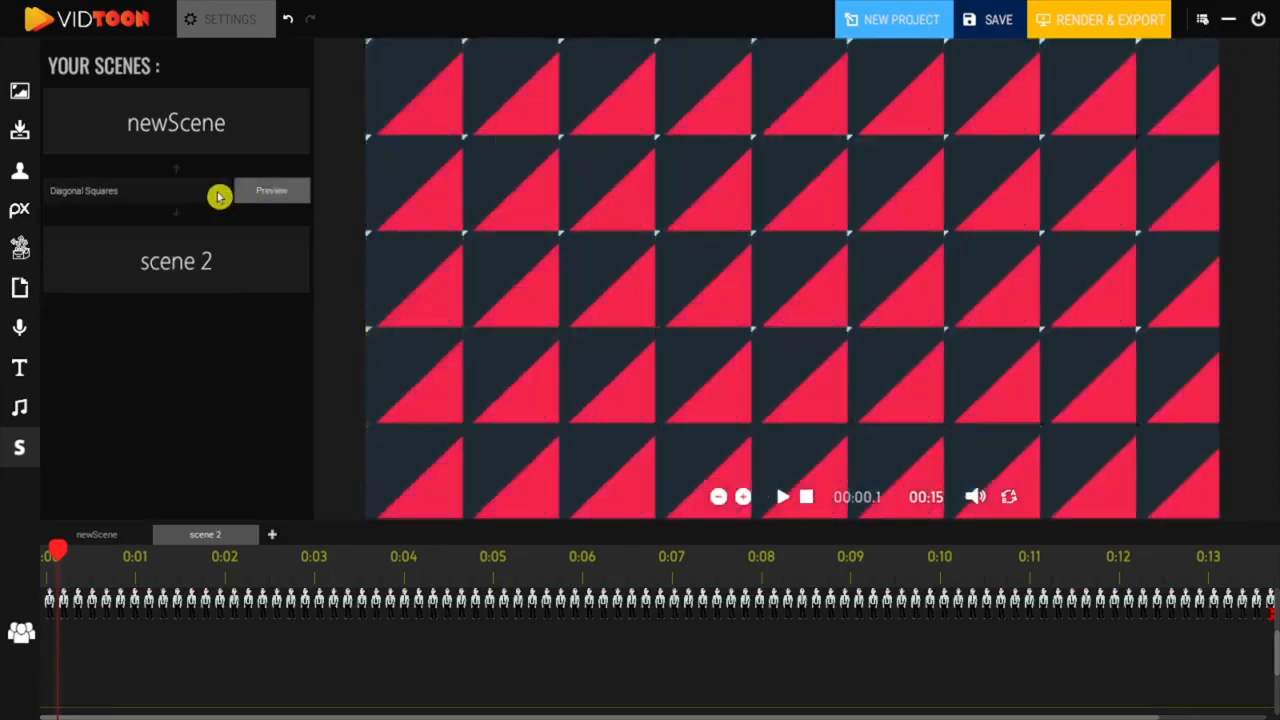
pyautogui.click(216, 193)
pyautogui.scroll(-10, 130, 340)
pyautogui.click(126, 329)
pyautogui.click(252, 195)
# Step: Try the Circles and Swirl transitions between newScene and scene 2, previewing each
pyautogui.click(216, 194)
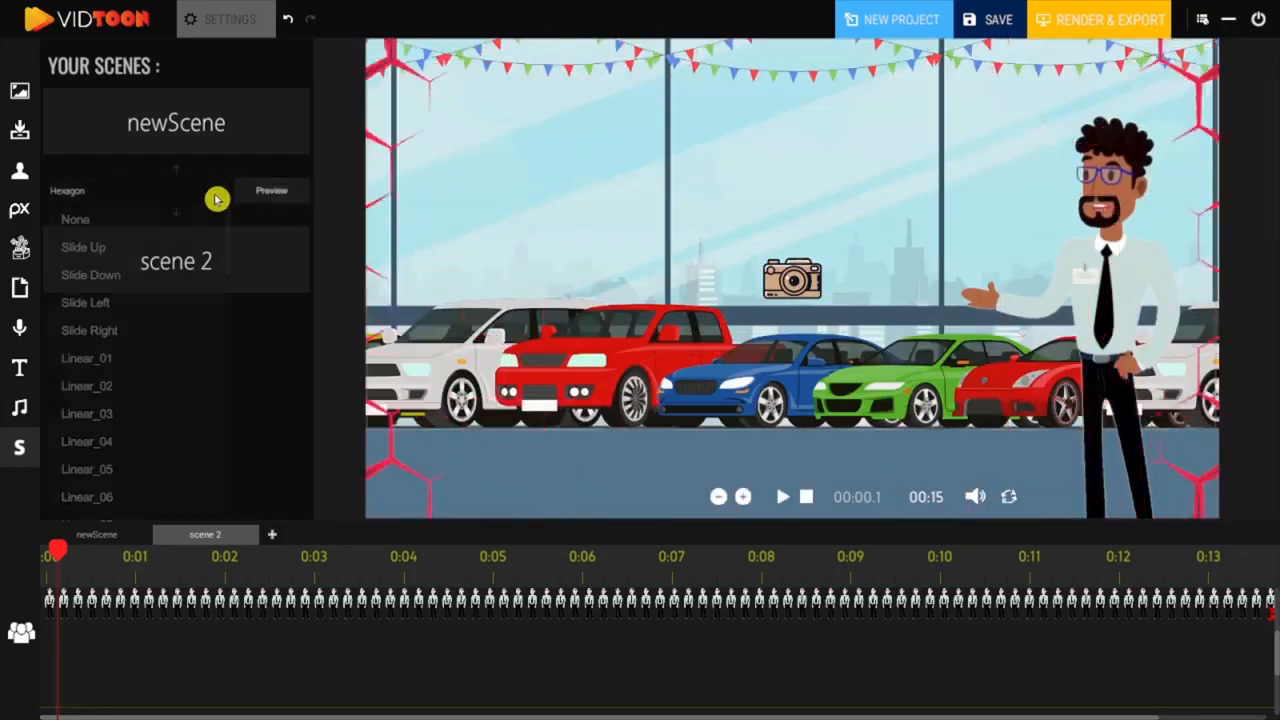
pyautogui.scroll(-10, 120, 300)
pyautogui.click(190, 270)
pyautogui.click(250, 194)
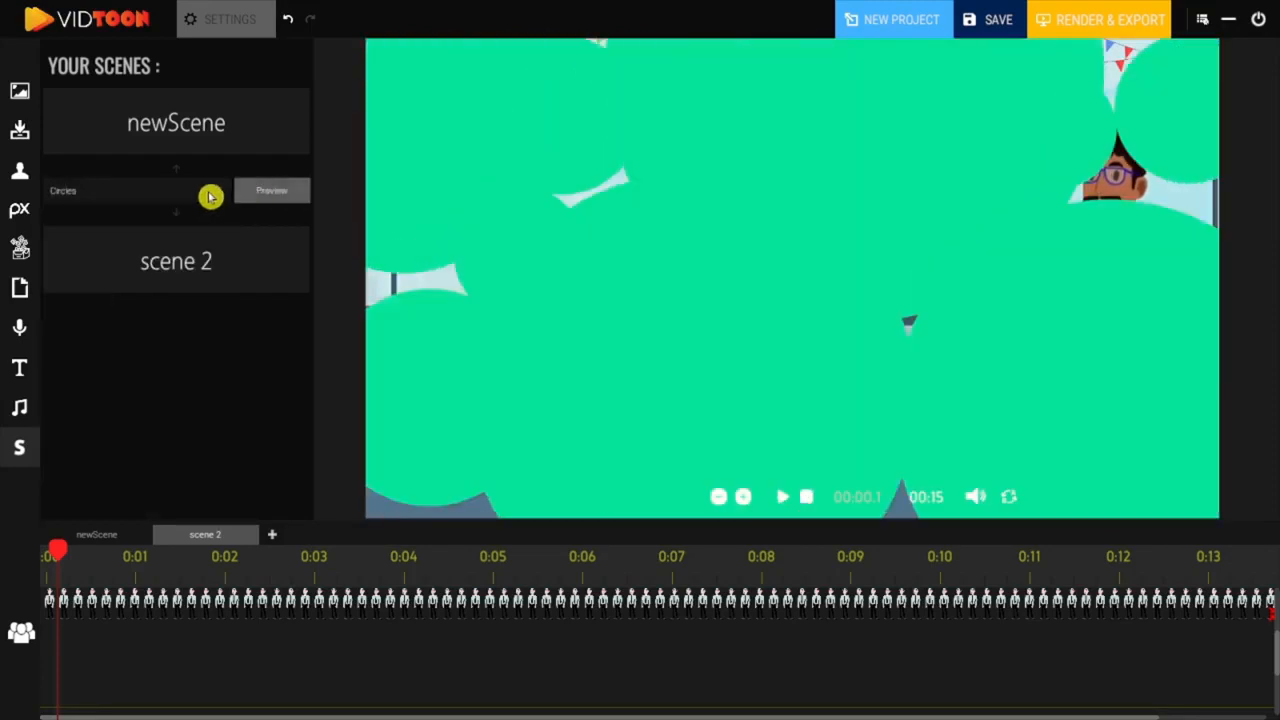
pyautogui.click(211, 194)
pyautogui.scroll(-5, 150, 470)
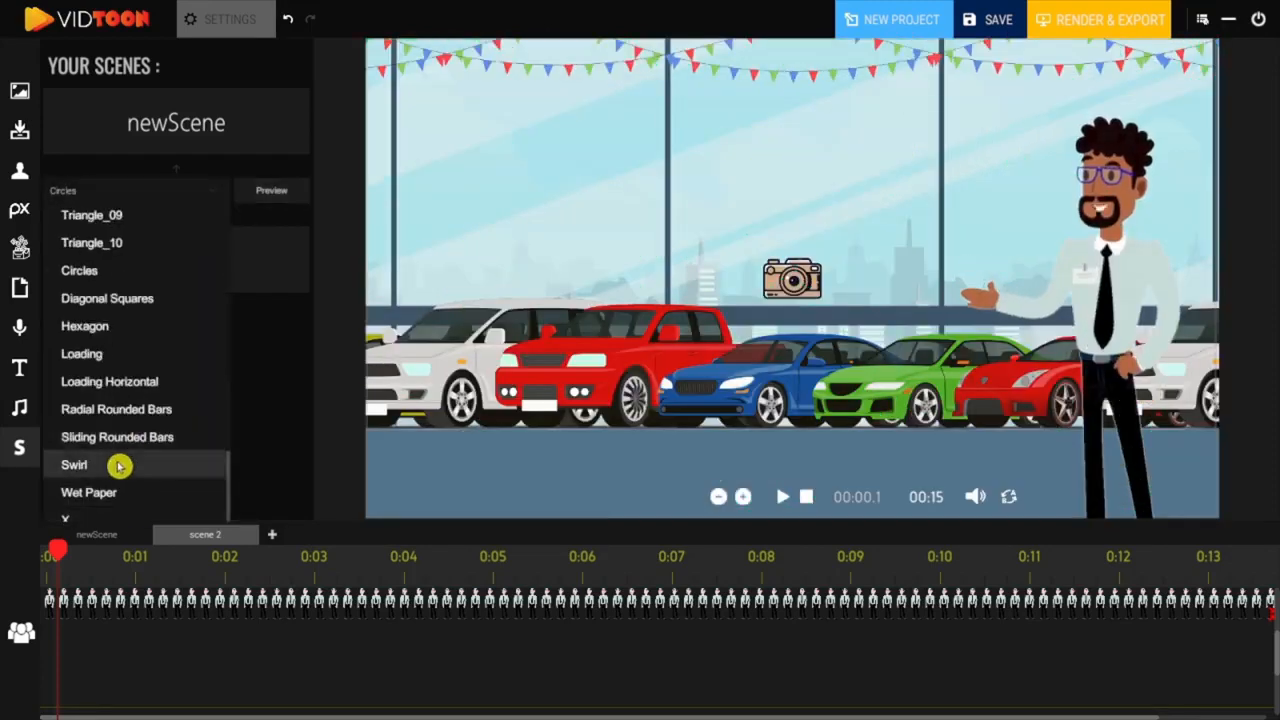
pyautogui.click(117, 463)
pyautogui.click(271, 193)
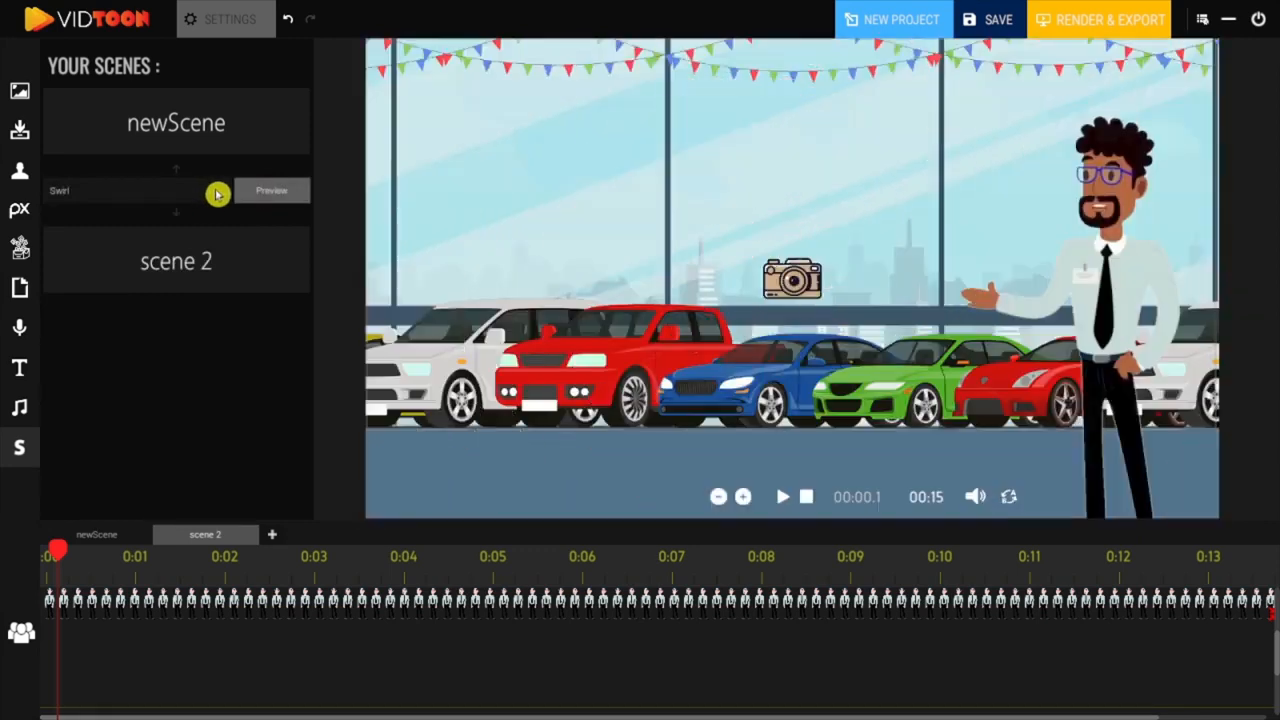
# Step: Set the transition between newScene and scene 2 to Wet Paper and preview it
pyautogui.click(215, 195)
pyautogui.scroll(-5, 214, 470)
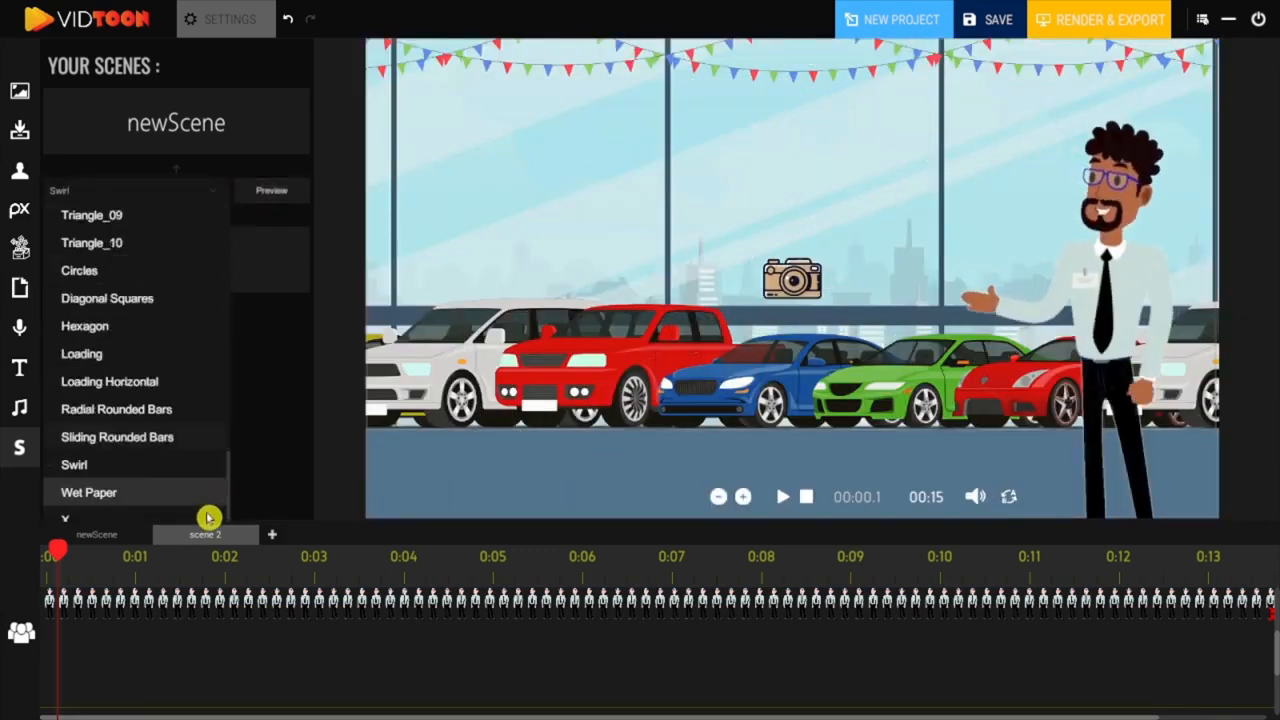
pyautogui.click(159, 493)
pyautogui.click(240, 196)
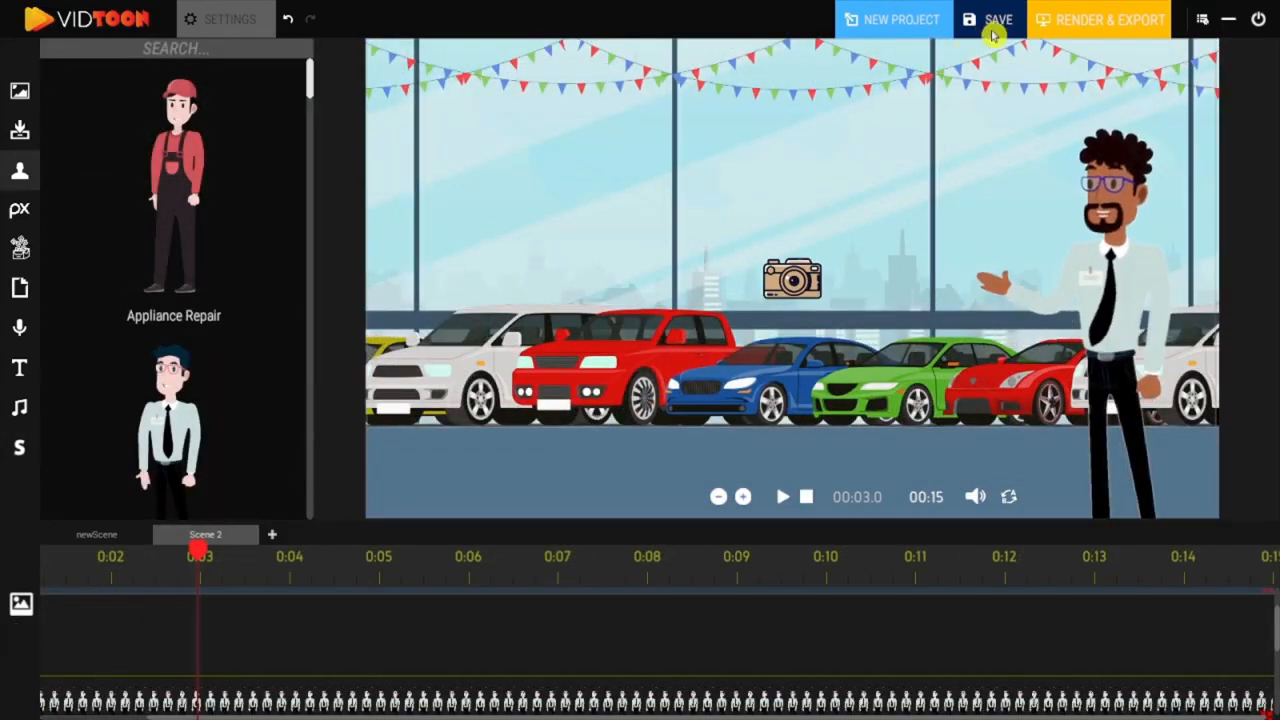
# Step: Save the project to the Desktop under a file name beginning with "Car die"
pyautogui.click(1001, 21)
pyautogui.tripleClick(507, 516)
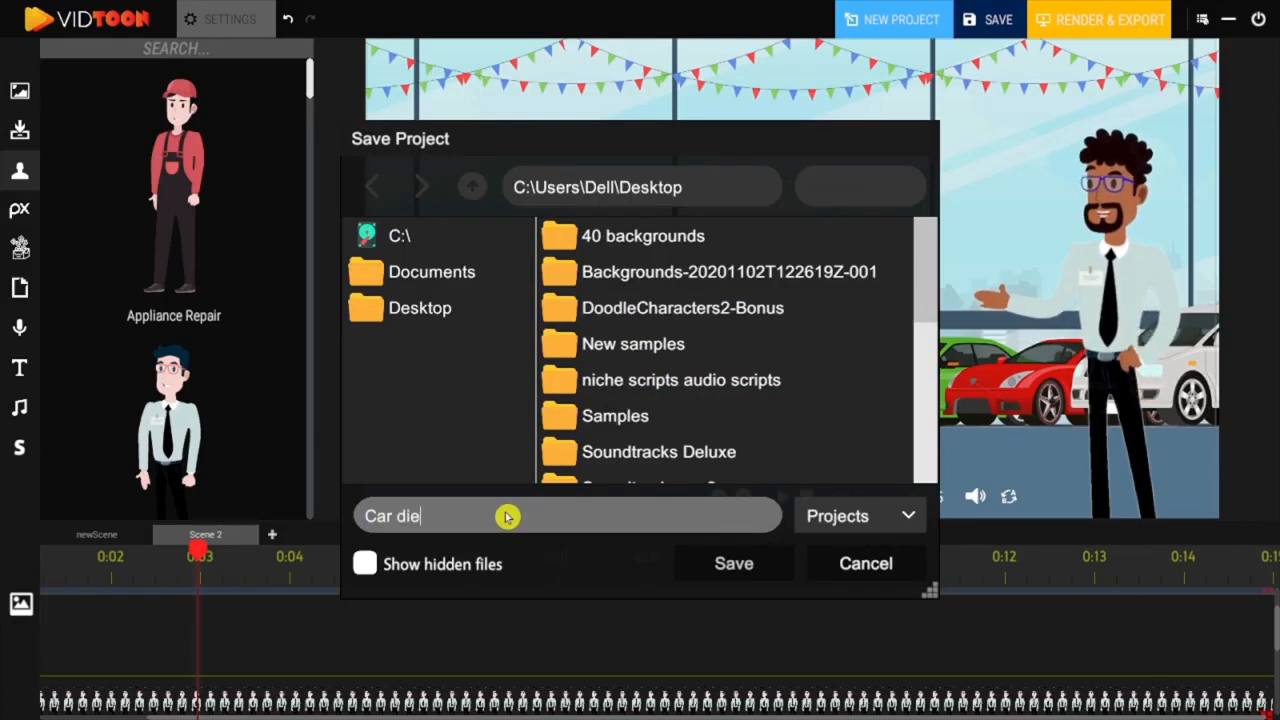
pyautogui.write('Car d')
pyautogui.press('Return')
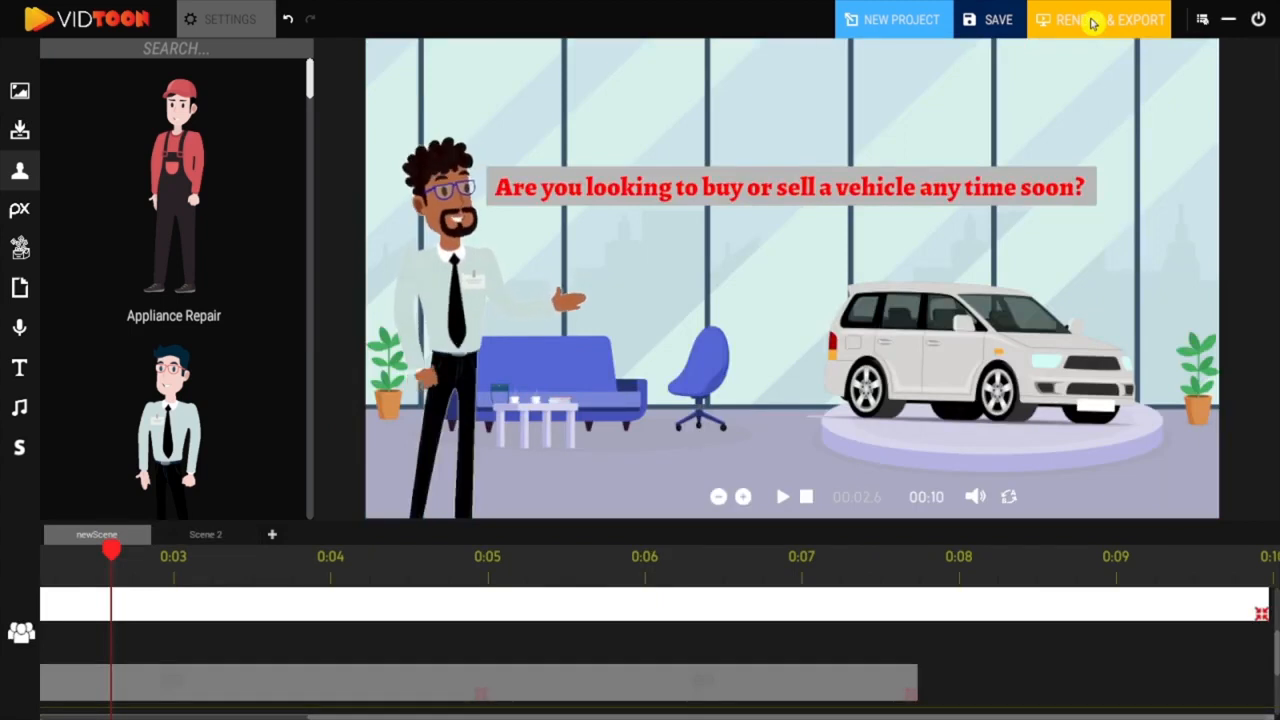
# Step: Render and export the project as a video file named "video 1"
pyautogui.click(1093, 22)
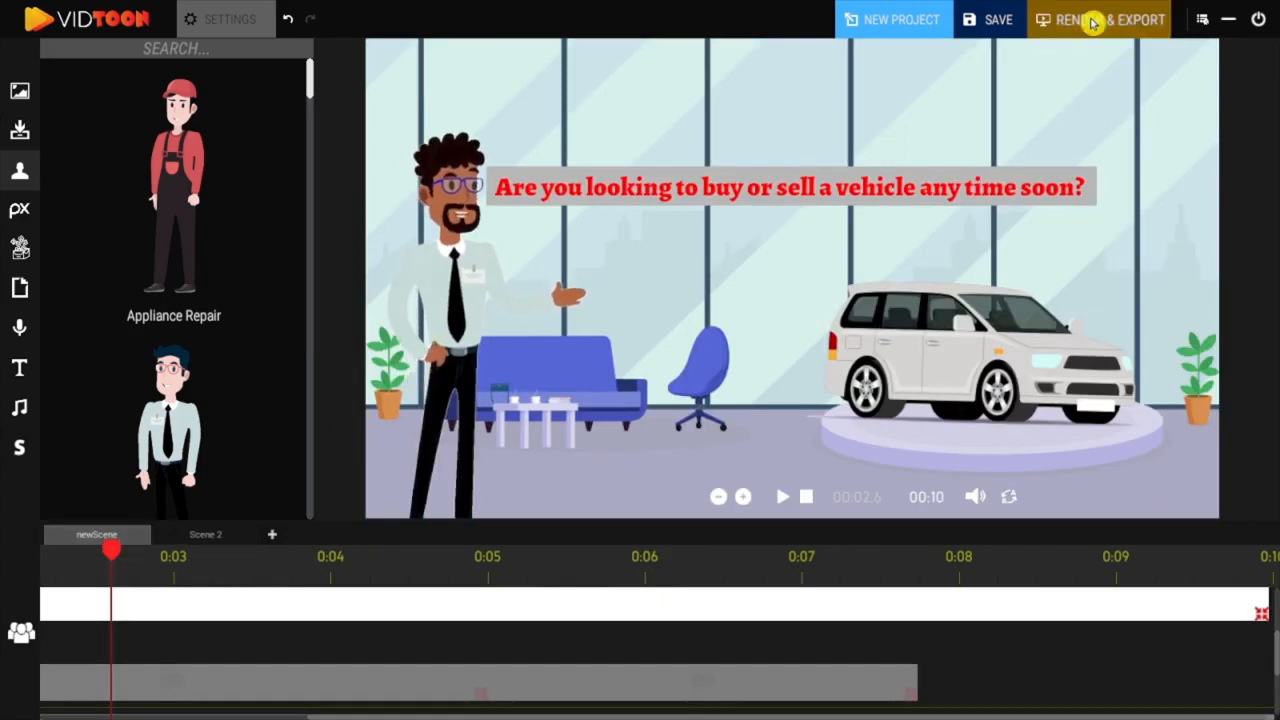
pyautogui.click(807, 503)
pyautogui.click(668, 516)
pyautogui.write('video 1')
pyautogui.click(734, 563)
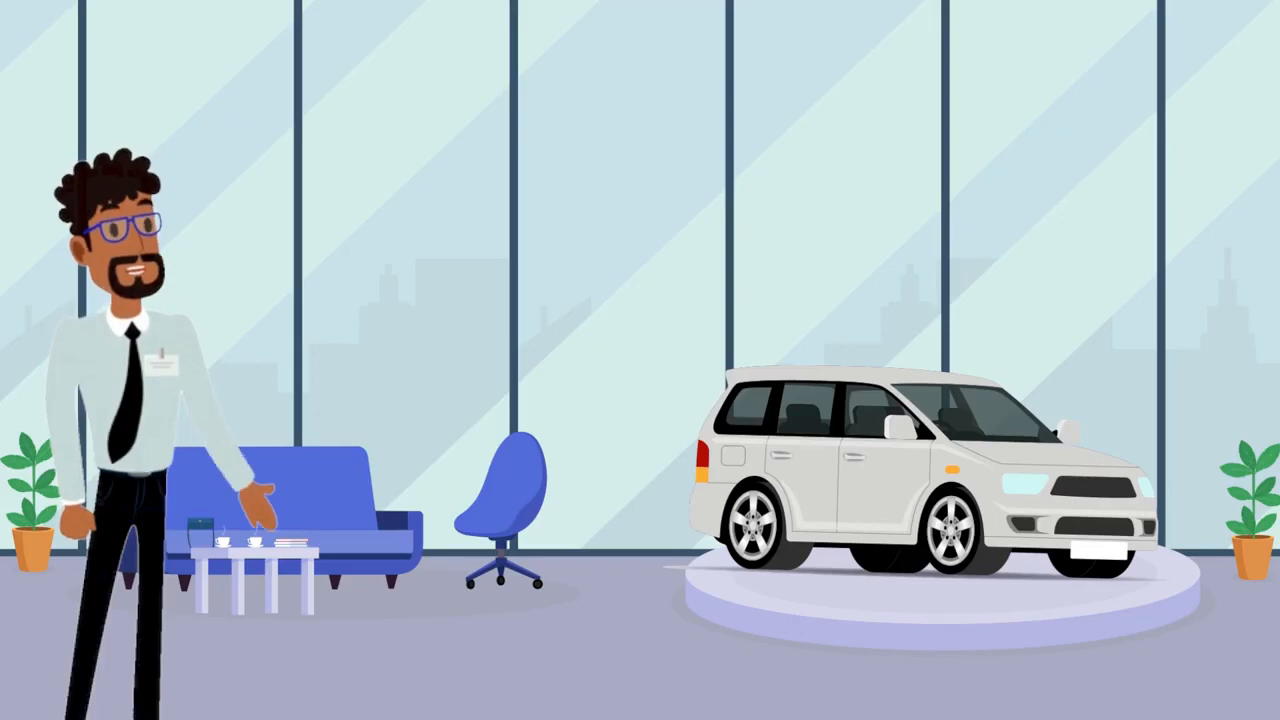